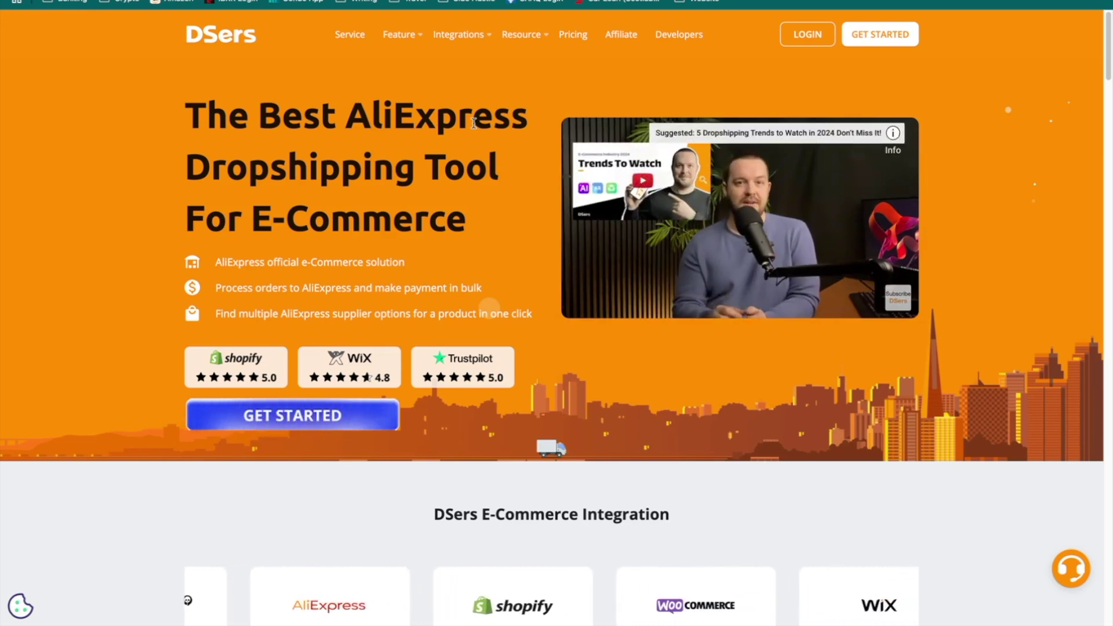
Step: Switch from the DSers homepage to the Shopify store admin's Home dashboard
mouse_move(409, 58)
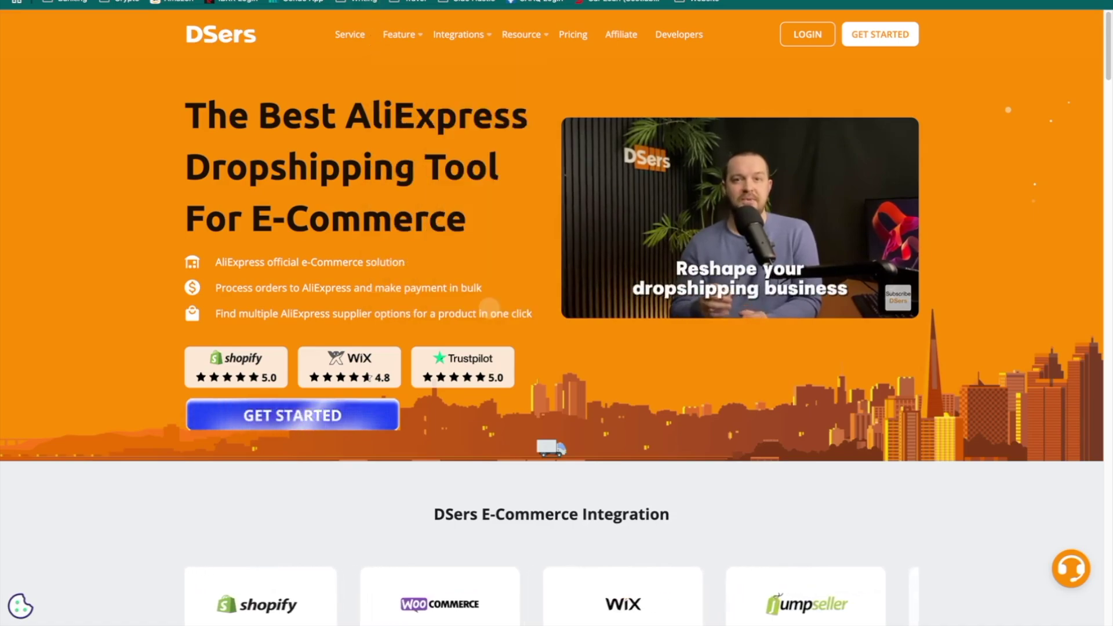
left_click(385, 5)
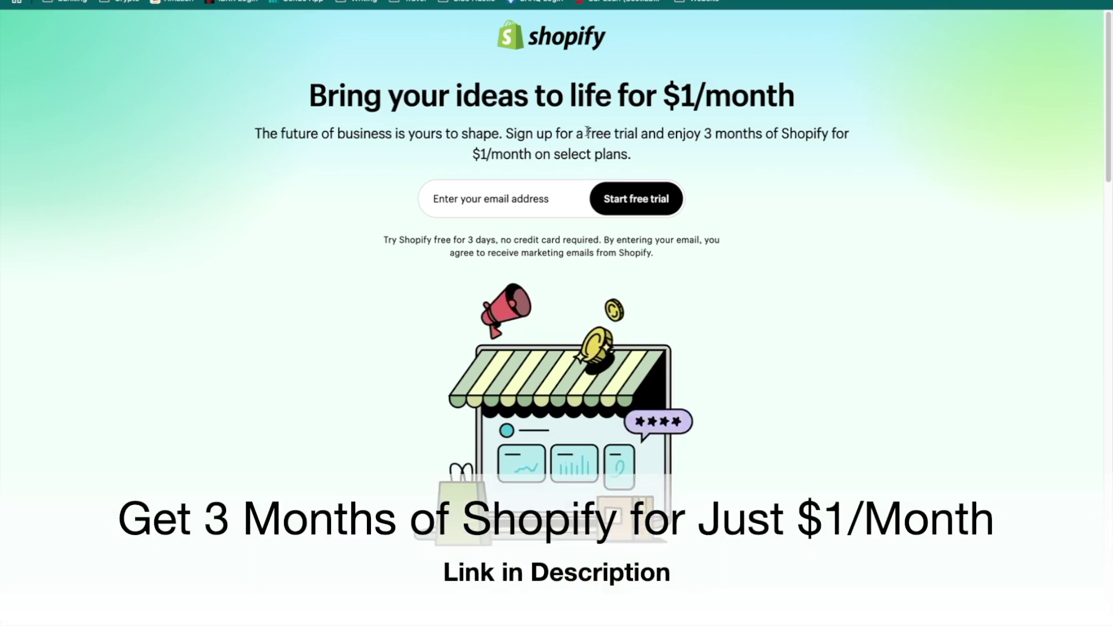
Step: Highlight the free-trial and 3-month offer text, then view the DSers-AliExpress Dropshipping listing's Pricing section
left_click_drag(587, 134, 628, 134)
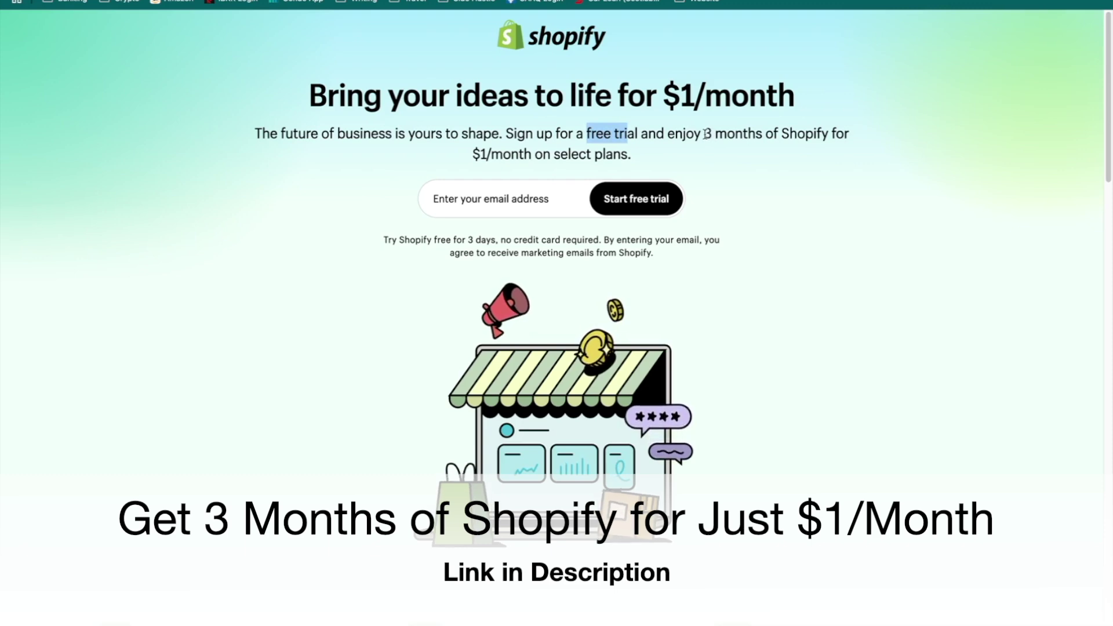
left_click_drag(705, 134, 766, 134)
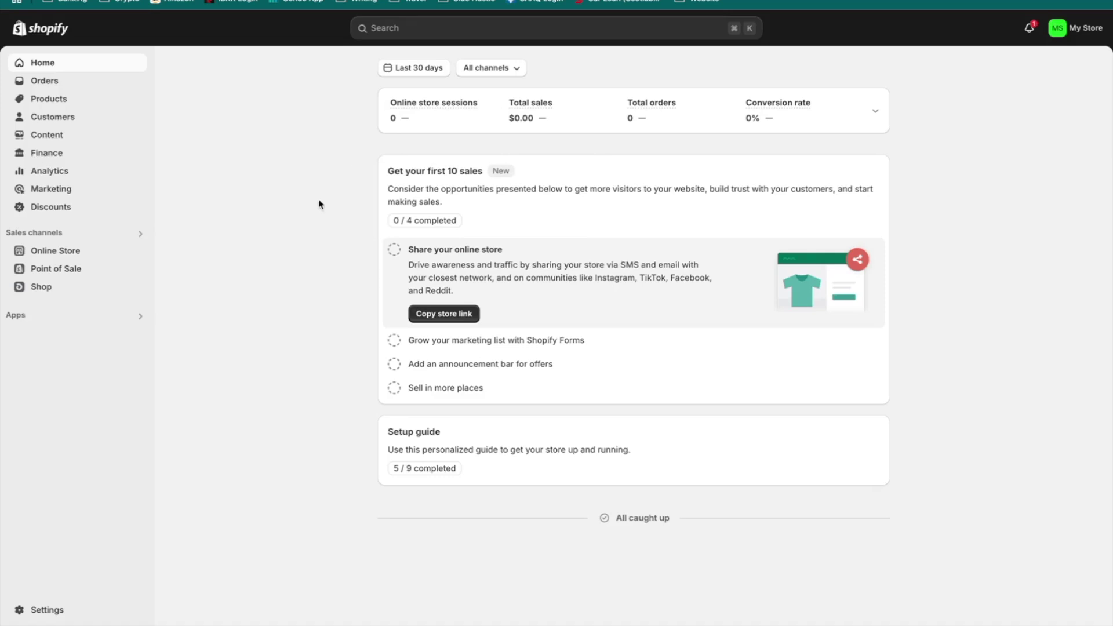
left_click(85, 316)
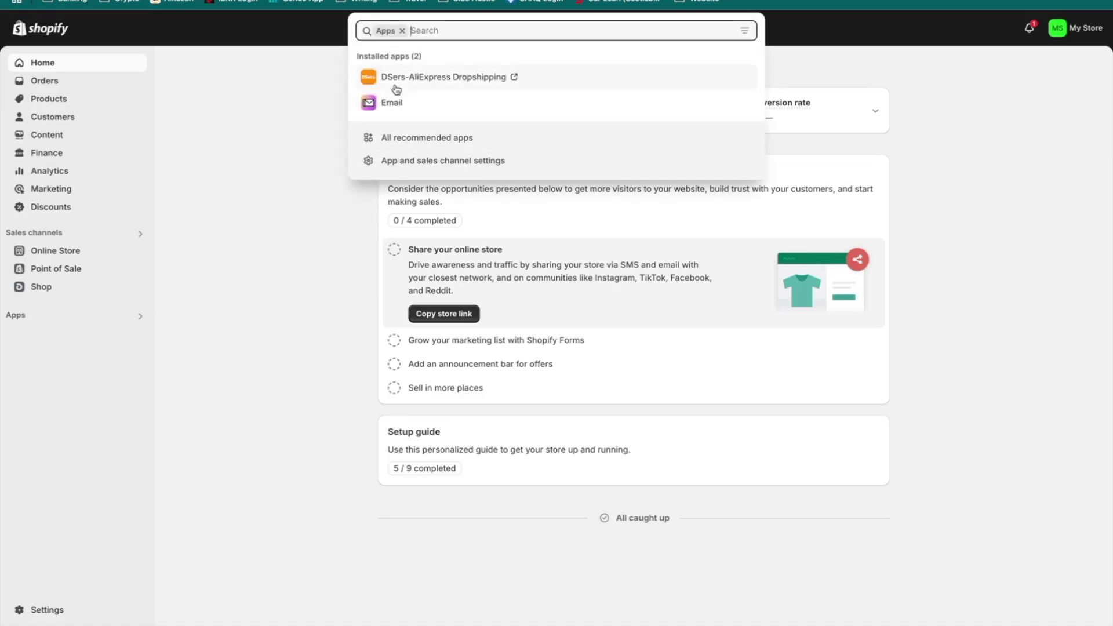
left_click(443, 77)
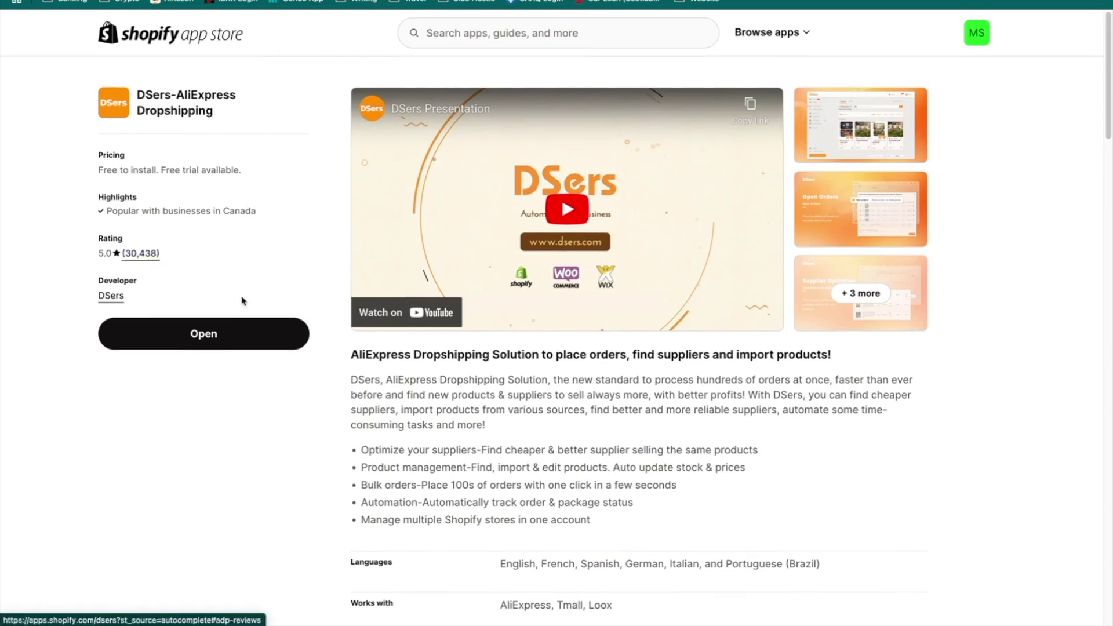
scroll(242, 300, "down", 7)
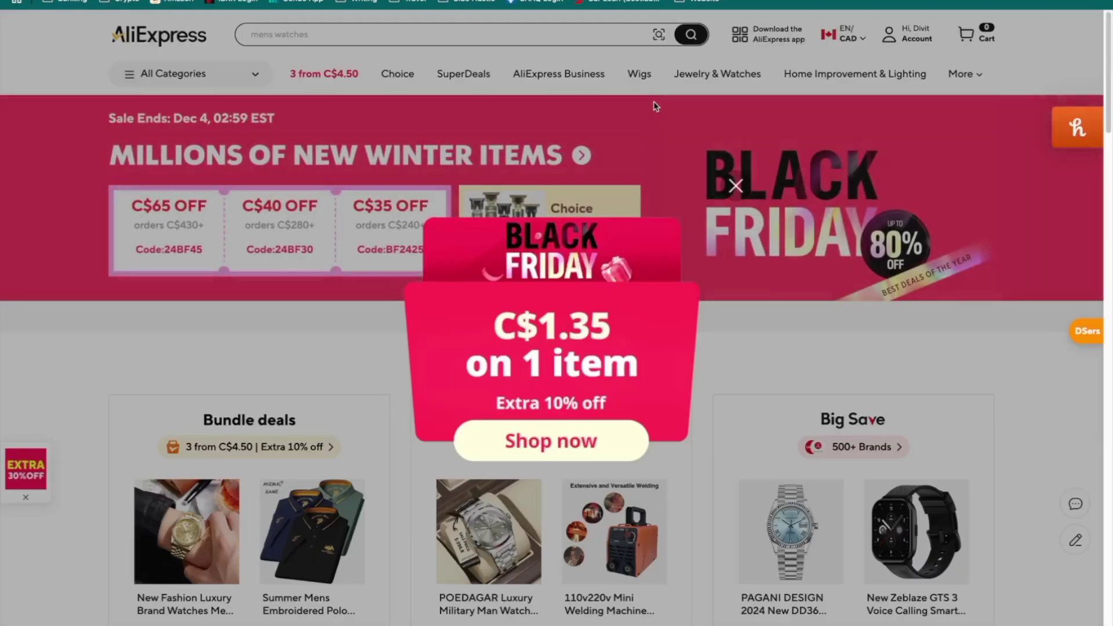
Step: Close the AliExpress Black Friday popup and switch to the DSers Chrome extension page
left_click(734, 183)
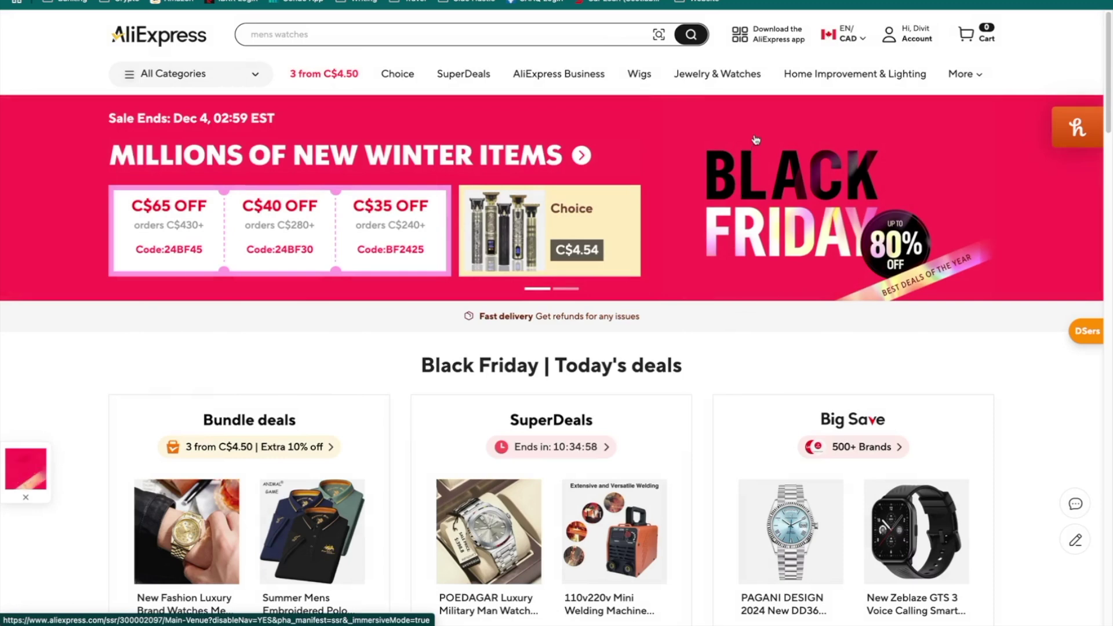
left_click(751, 2)
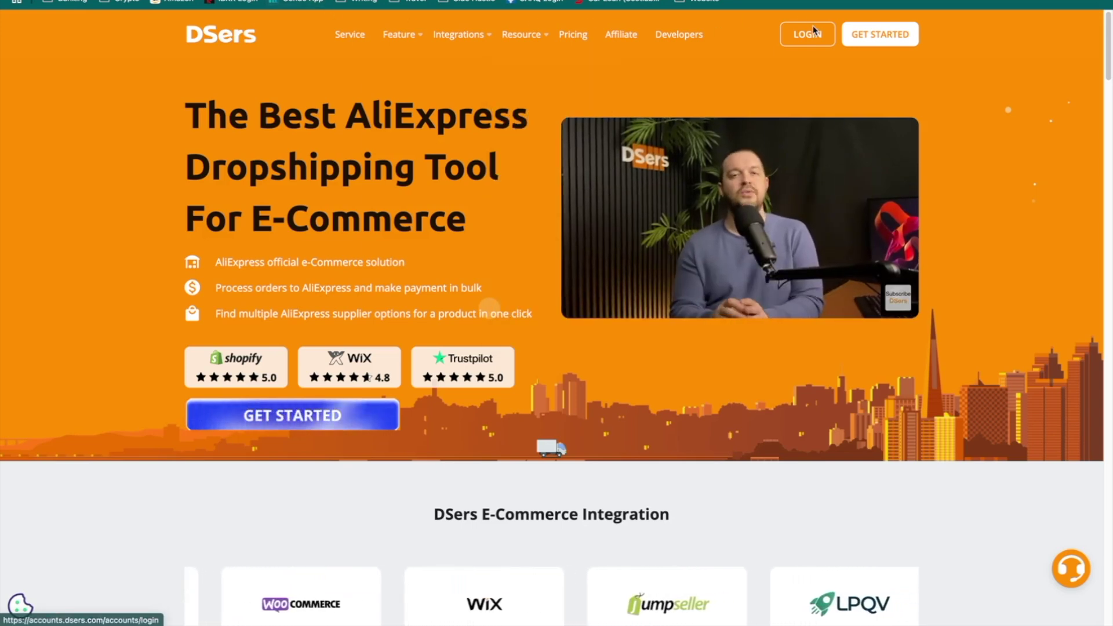
Step: Use LOGIN on the DSers homepage to reach the account dashboard
left_click(813, 31)
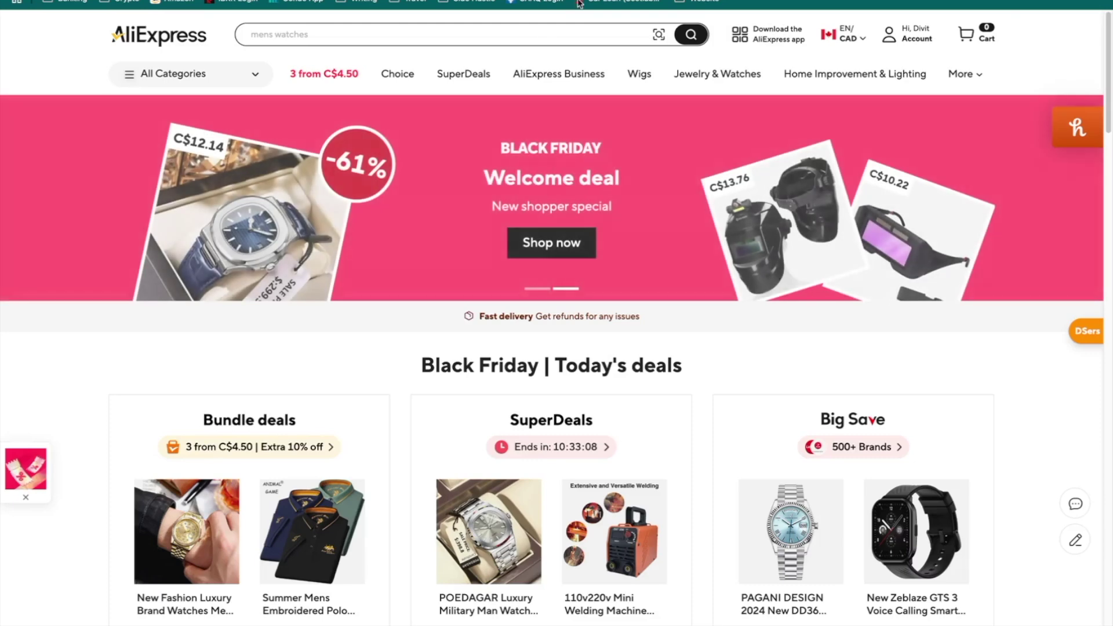
Step: Search AliExpress for 'watches'
left_click(504, 41)
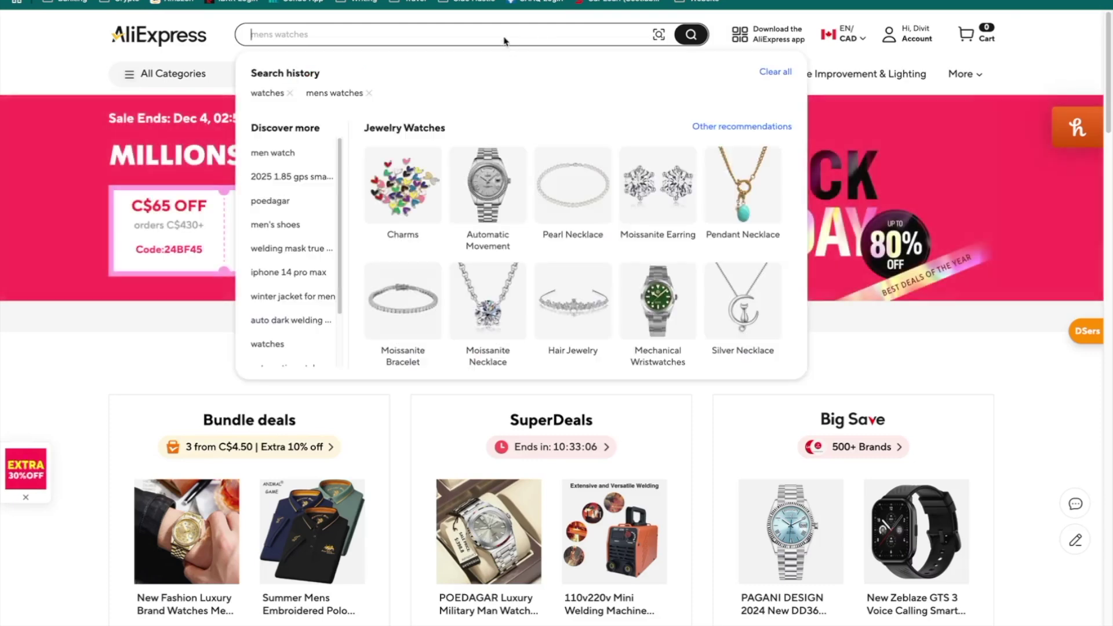
type("watches")
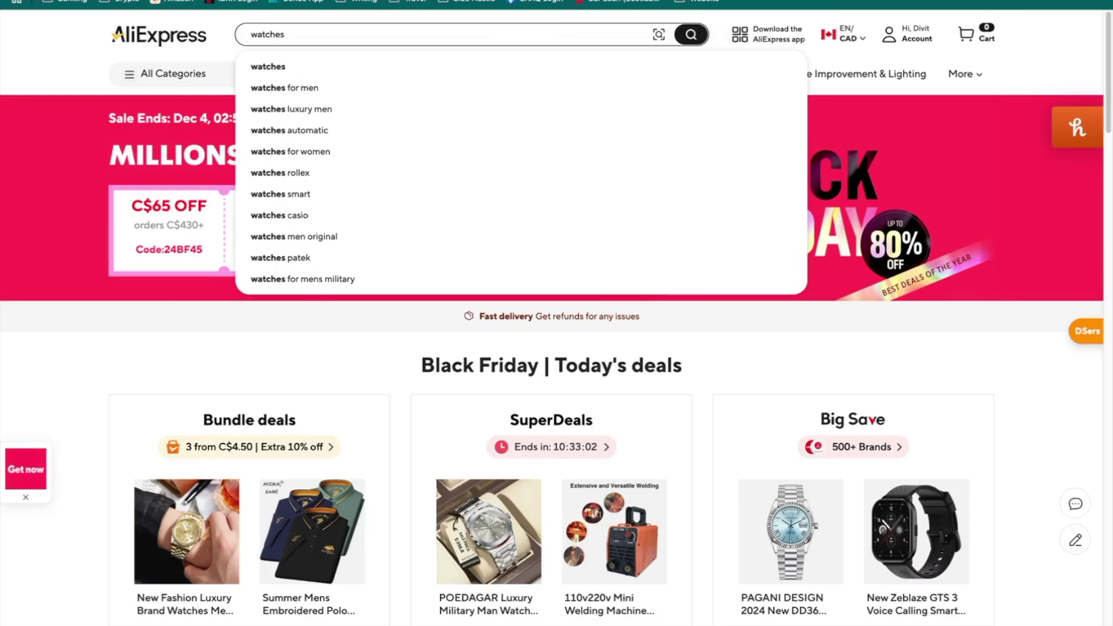
key("Return")
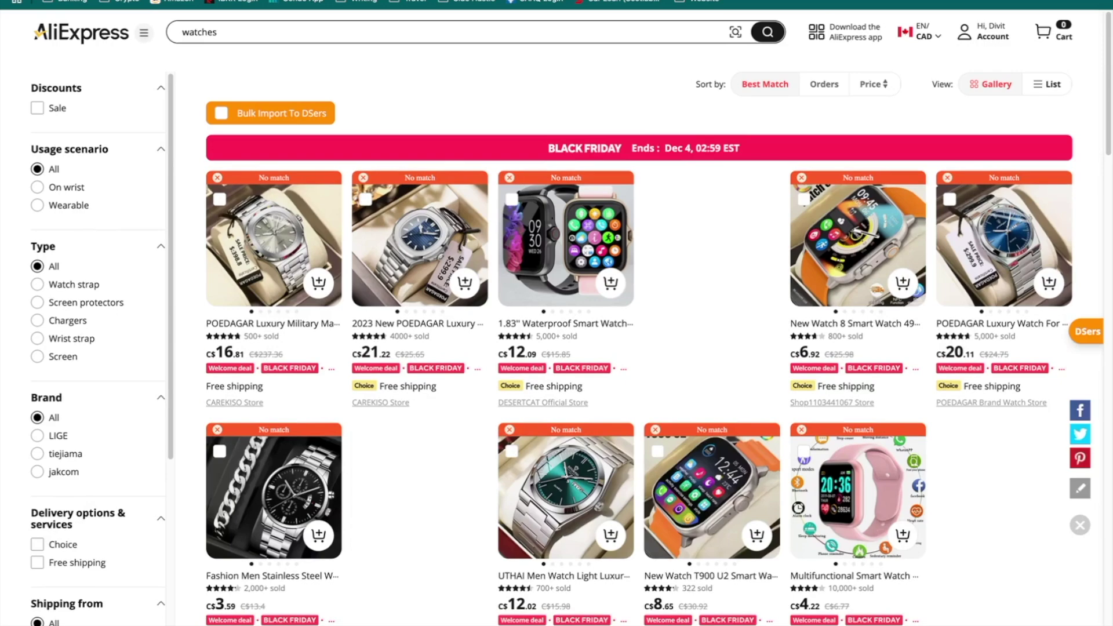
Step: Open the UTHAI men's watch, add it to DSers, and view the DSers import list
mouse_move(588, 226)
scroll(588, 226, "down", 1)
mouse_move(555, 399)
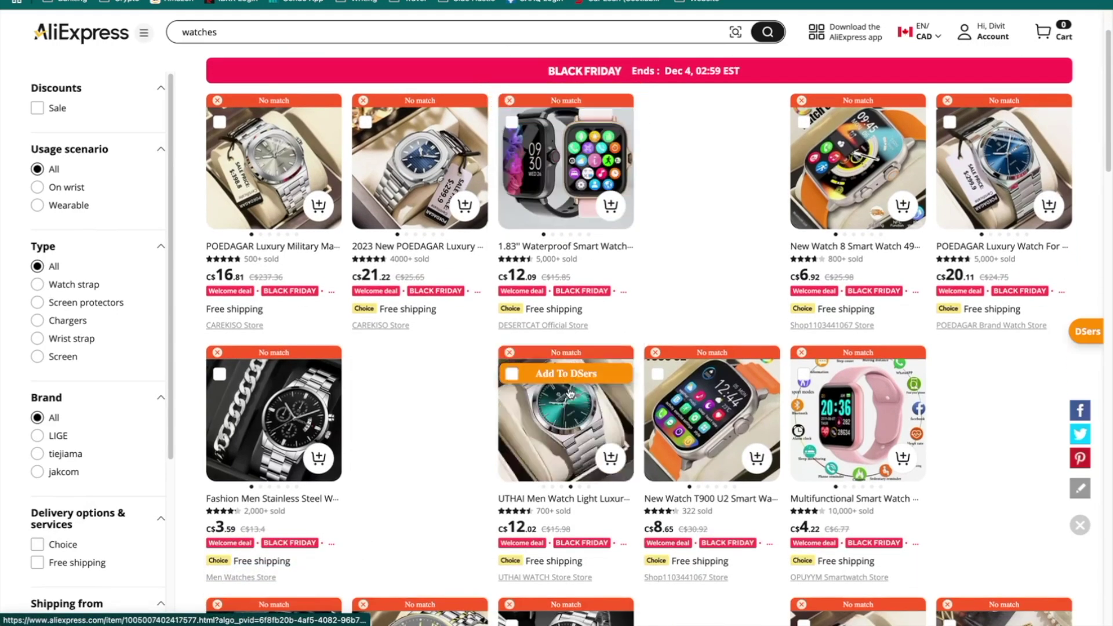
left_click(555, 398)
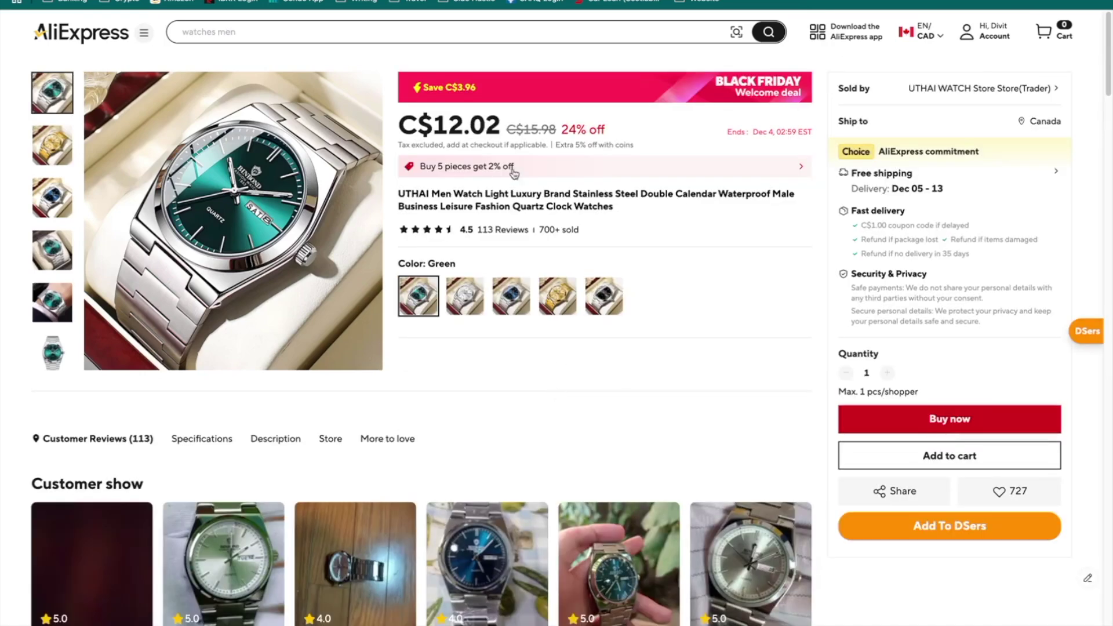
left_click(947, 531)
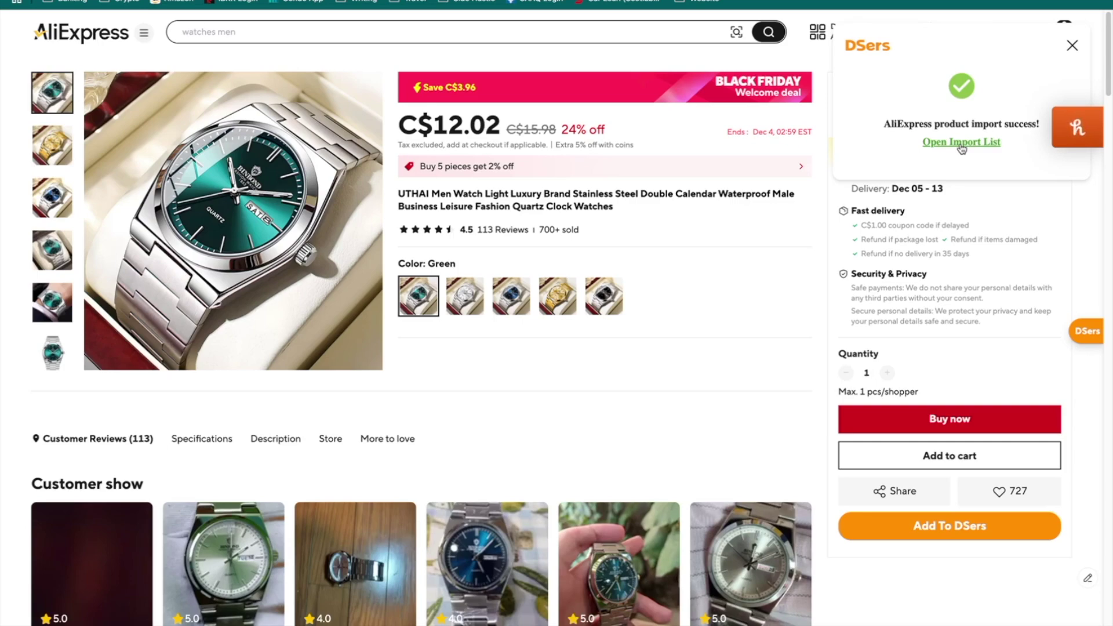
left_click(960, 144)
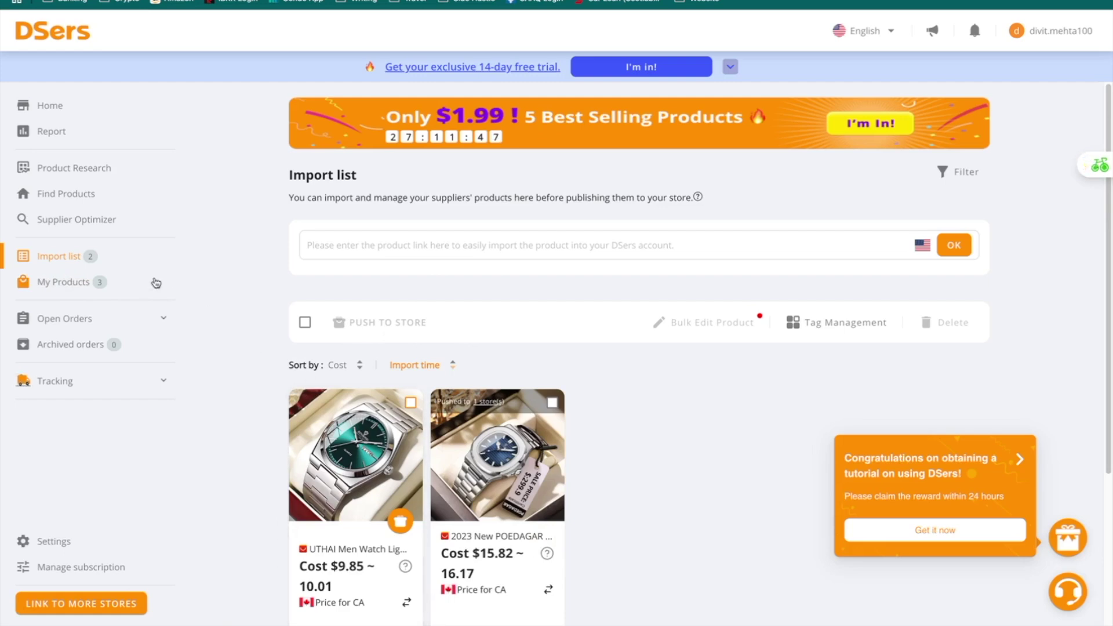
Step: Review the UTHAI watch's five colour variants, $9.85–$10.01 prices and description in Bulk Edit
left_click(411, 403)
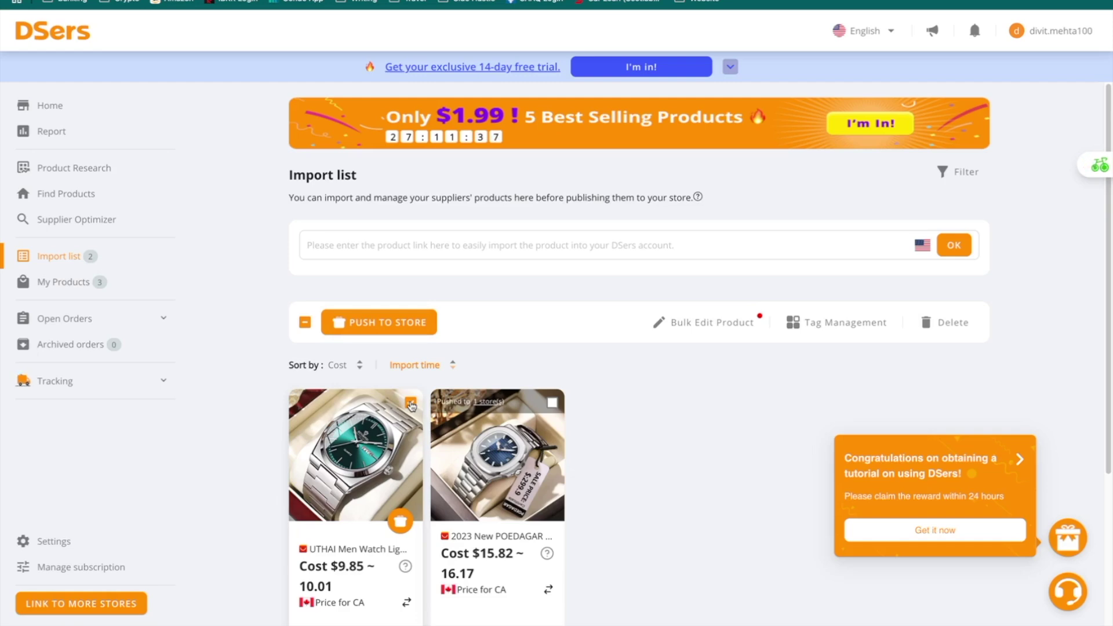
left_click(732, 329)
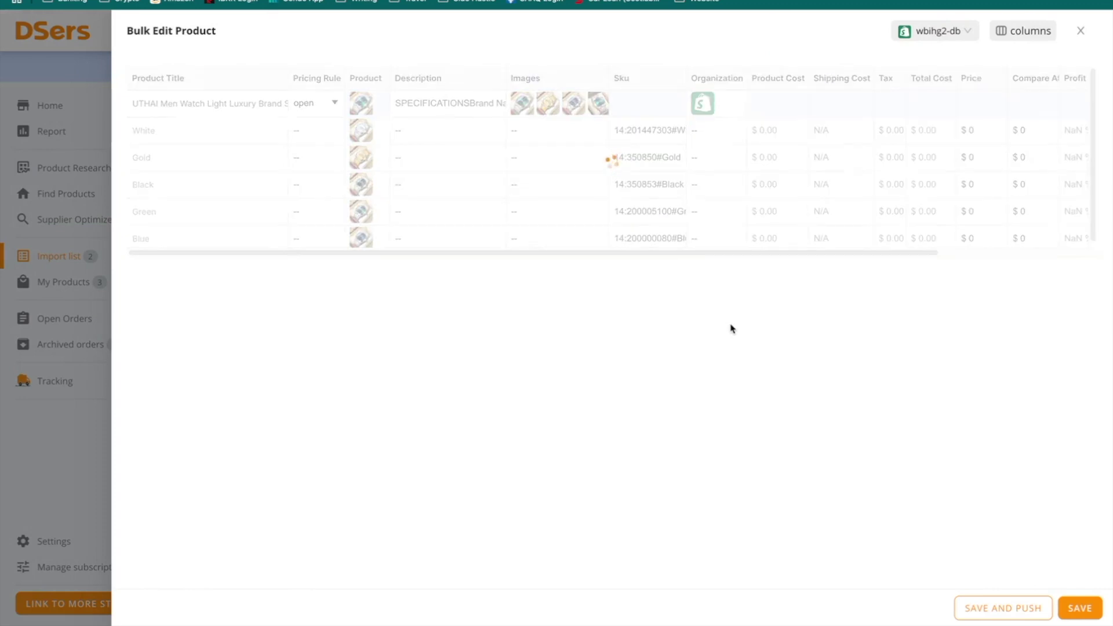
left_click(446, 103)
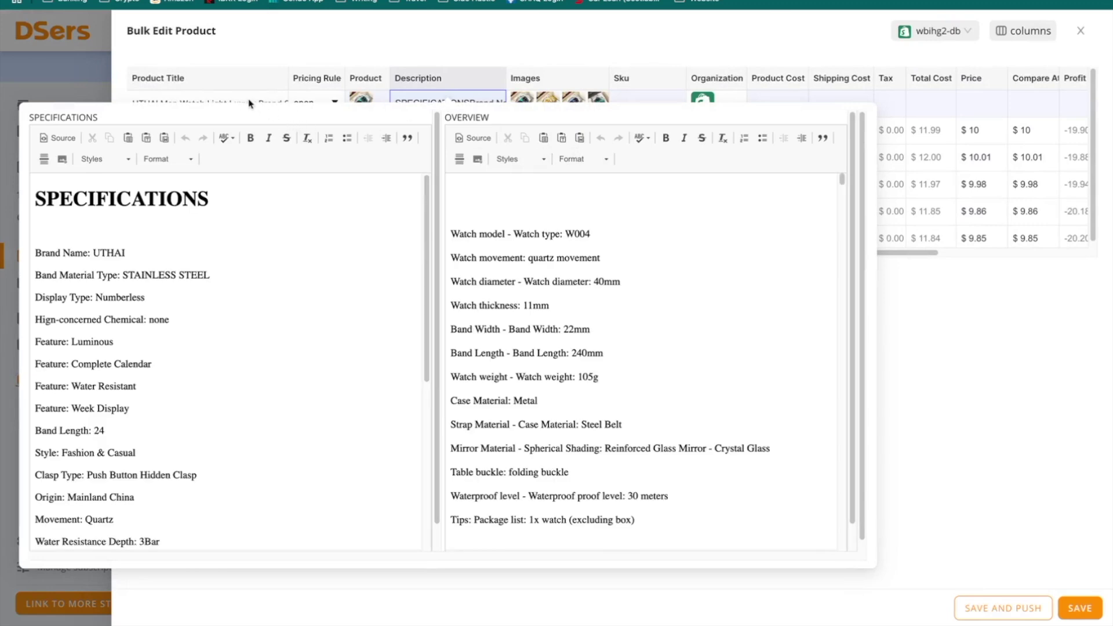
left_click(956, 338)
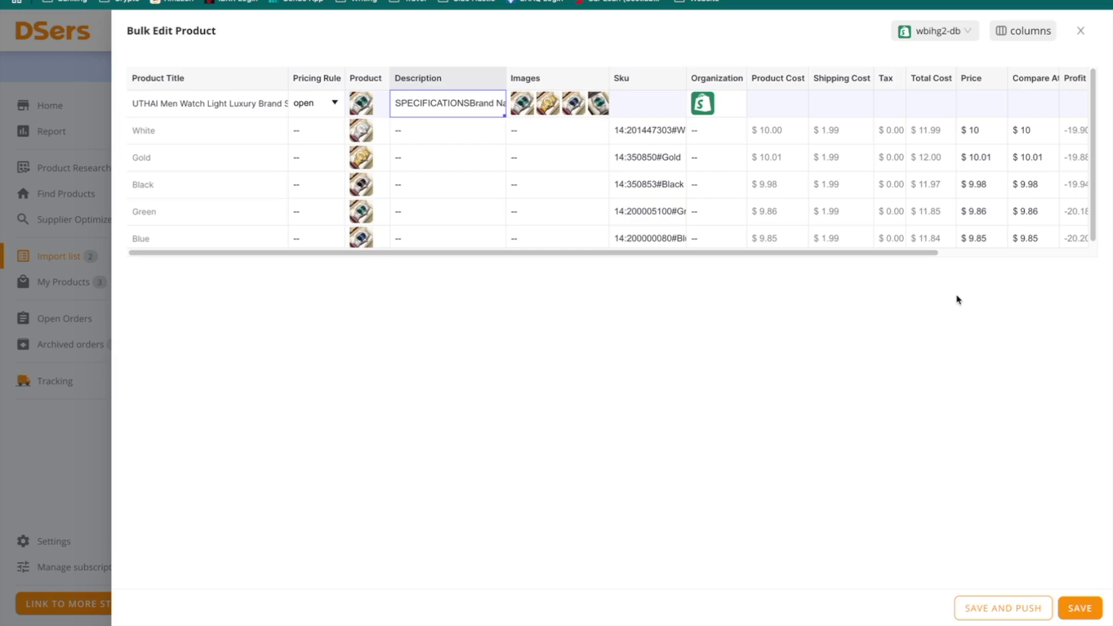
left_click(1081, 31)
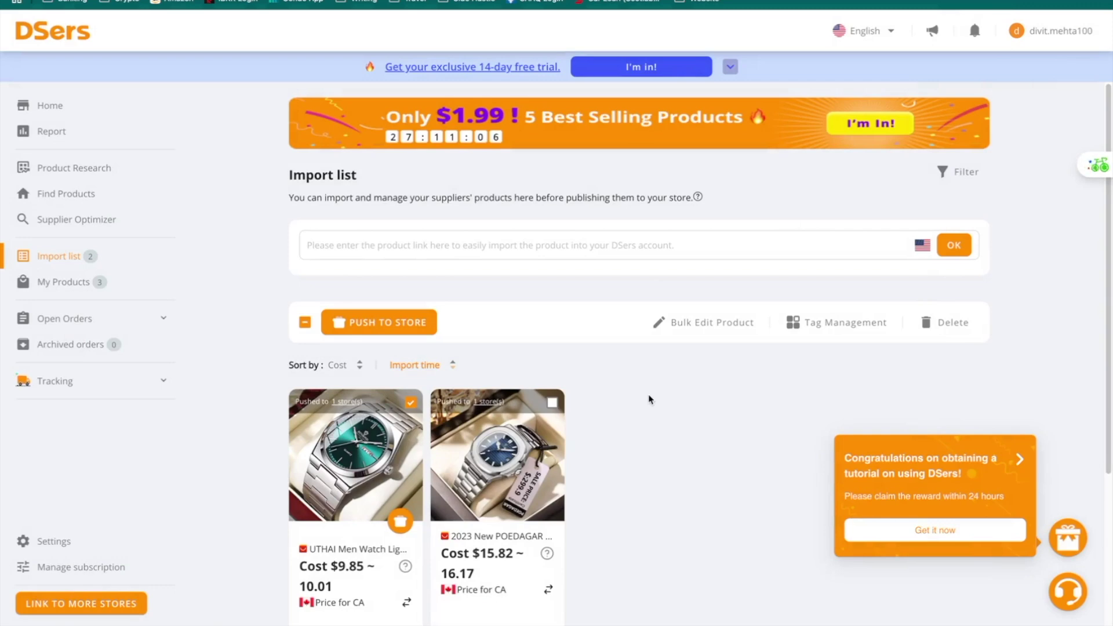
Step: Push the UTHAI watch to the Shopify store with 'Also publish to Online Store' left off
left_click(967, 329)
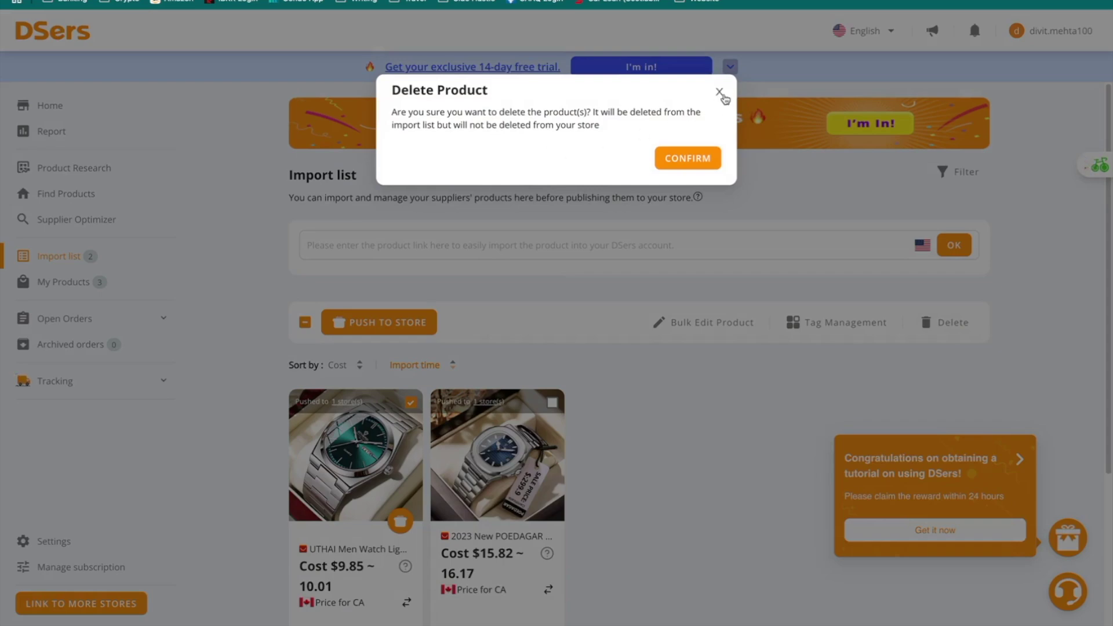
left_click(719, 92)
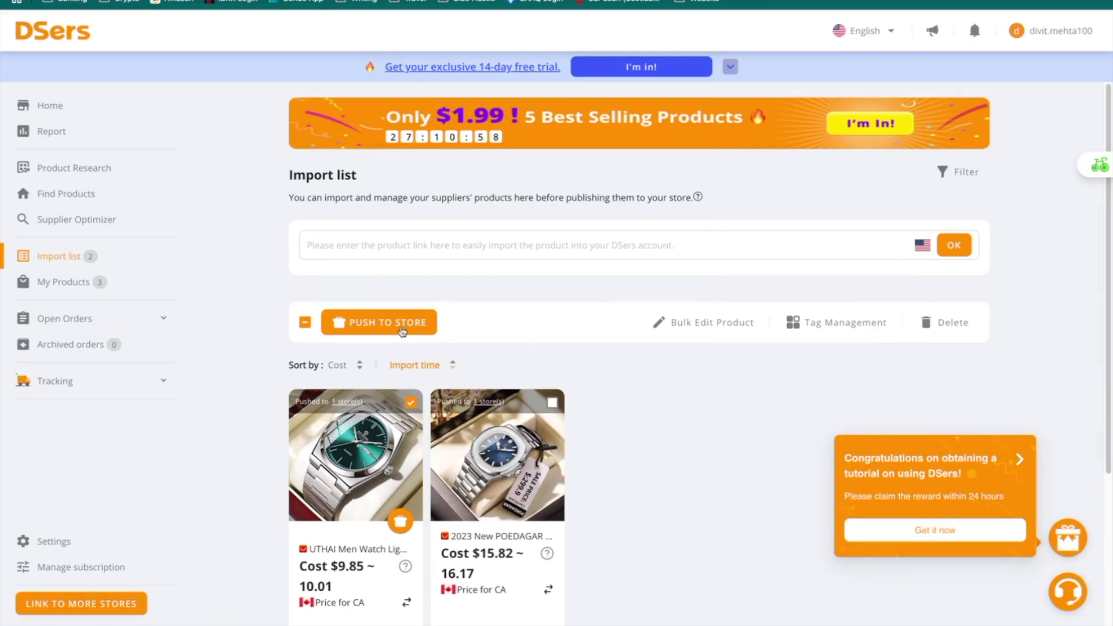
left_click(369, 323)
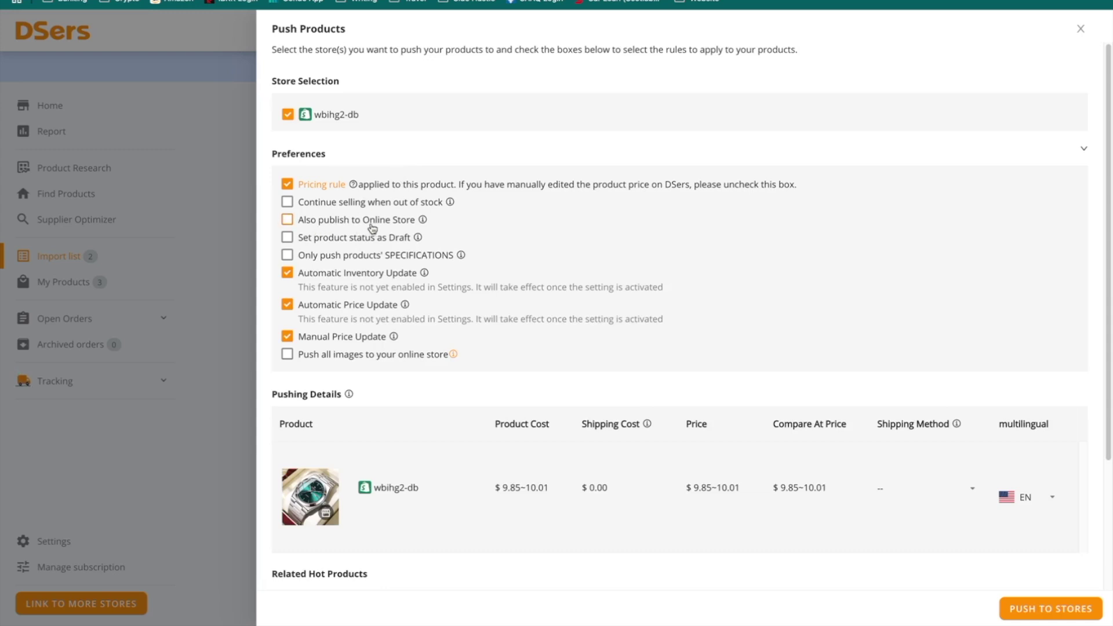
left_click(287, 221)
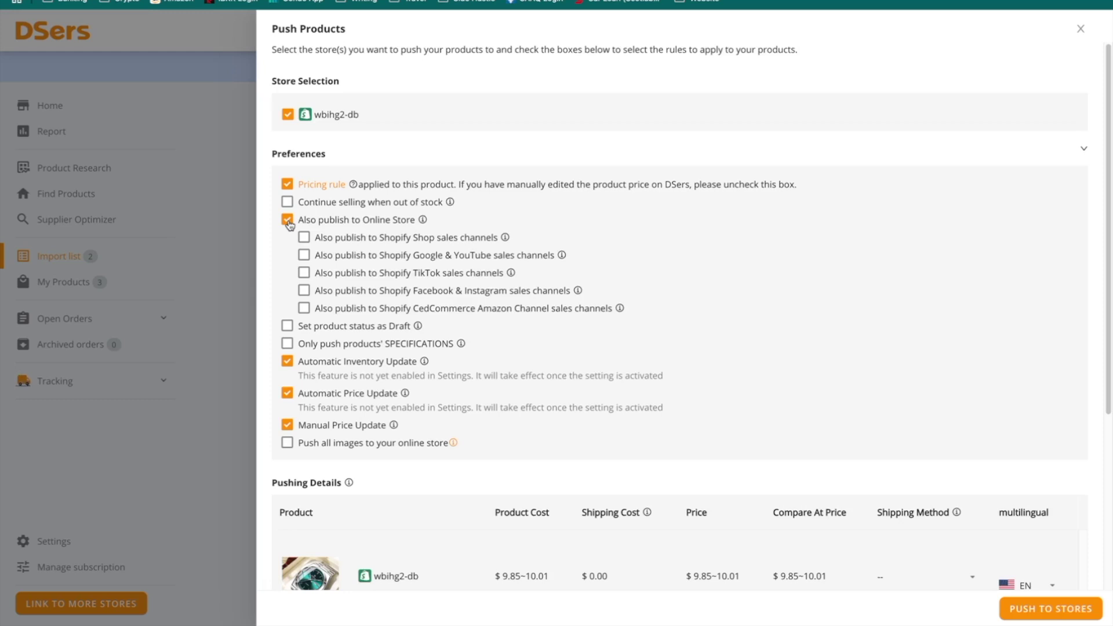
left_click(287, 221)
left_click(1041, 610)
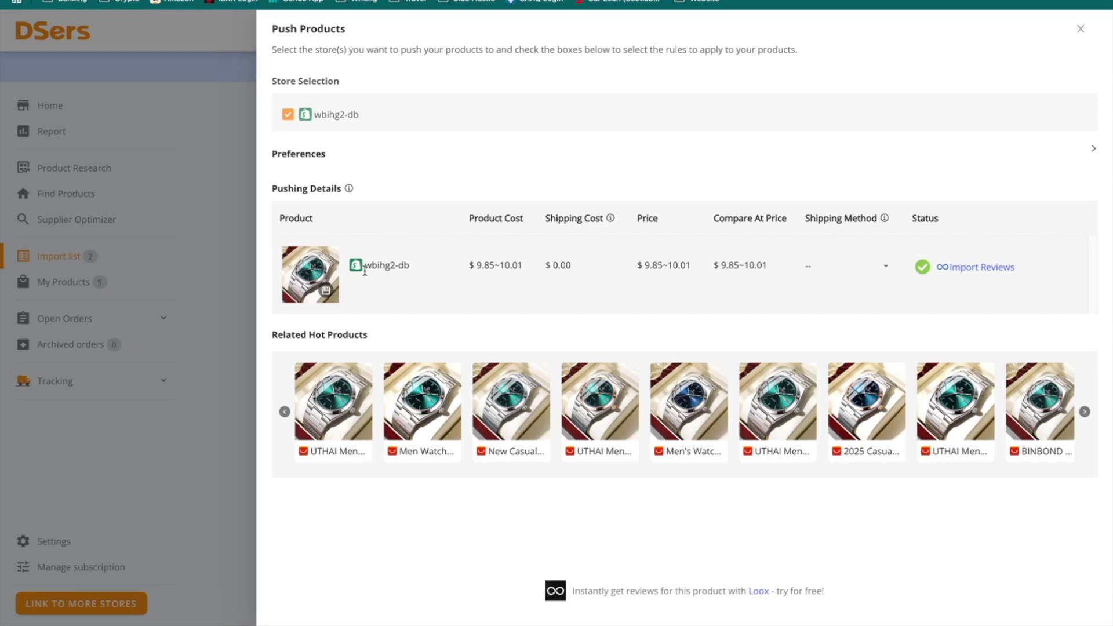
left_click(193, 247)
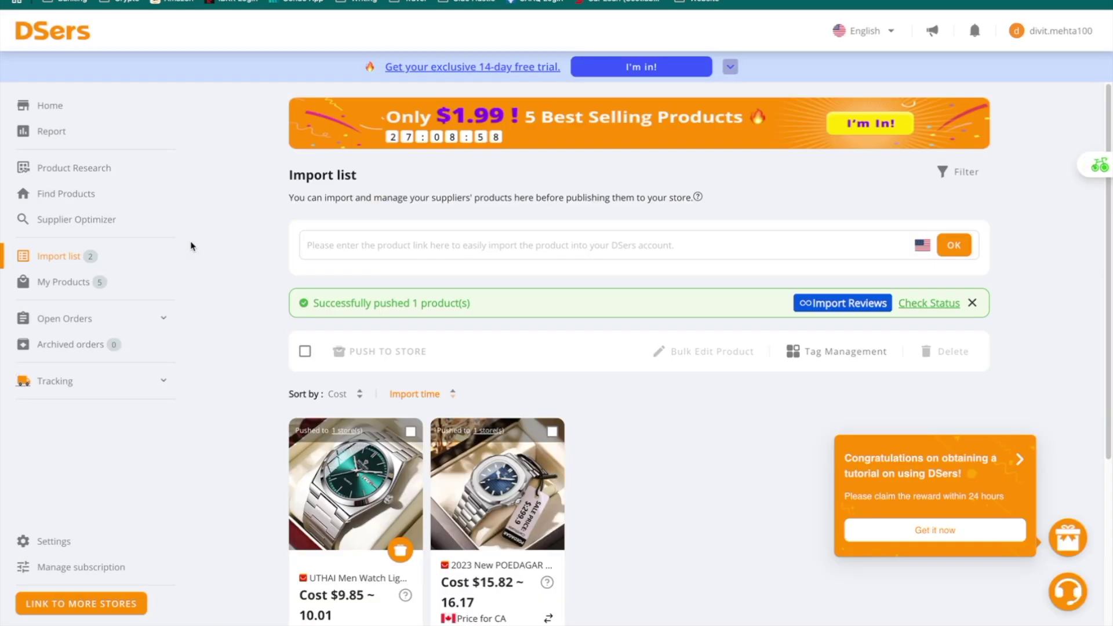
Step: Search DSers Find Products for 'watches' and view the rose-gold zircon watch's product page
left_click(89, 199)
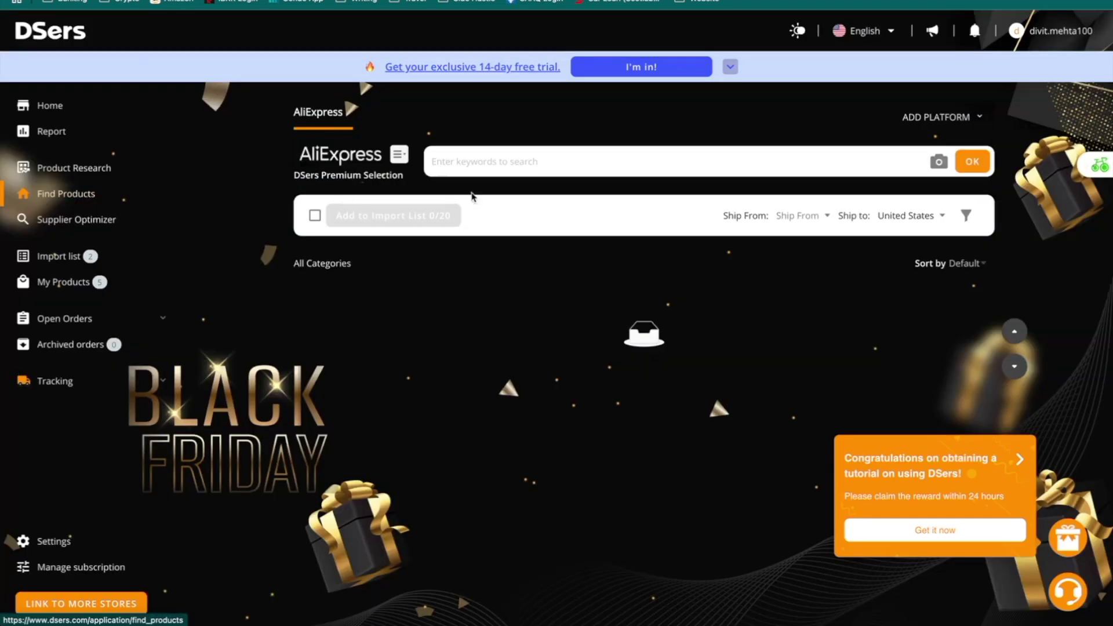
scroll(487, 167, "down", 1)
type("w")
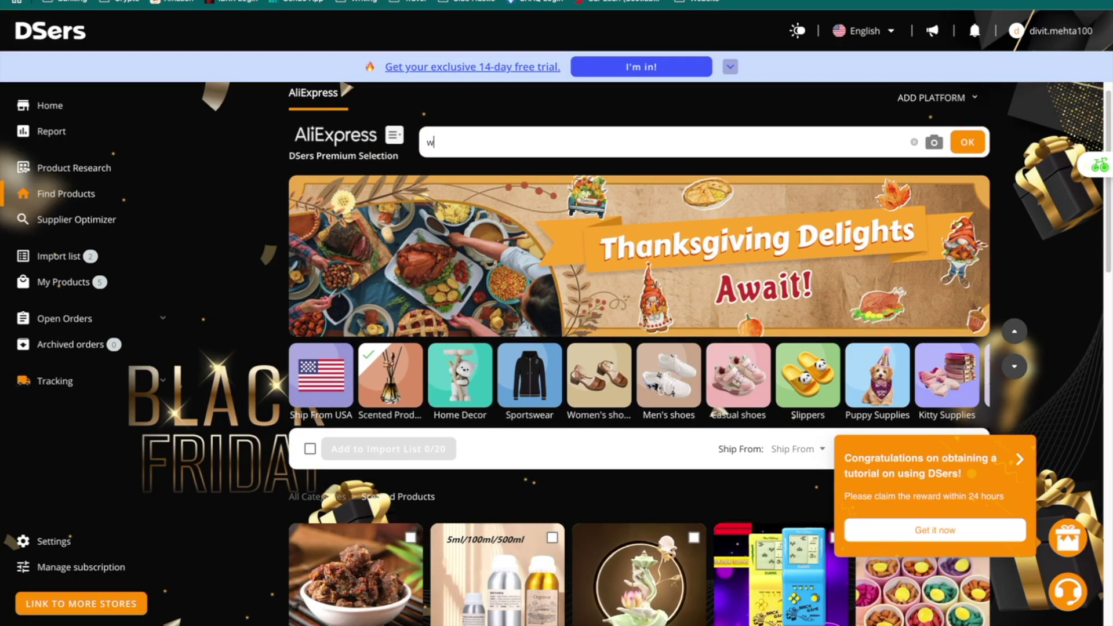
type("atches")
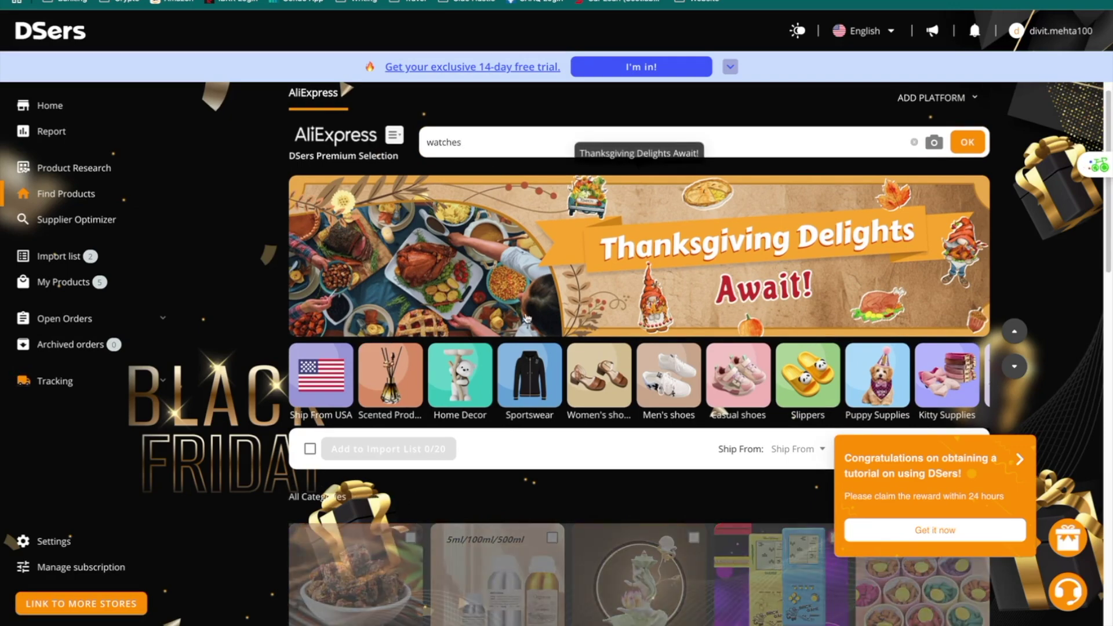
scroll(530, 357, "down", 3)
scroll(530, 358, "down", 3)
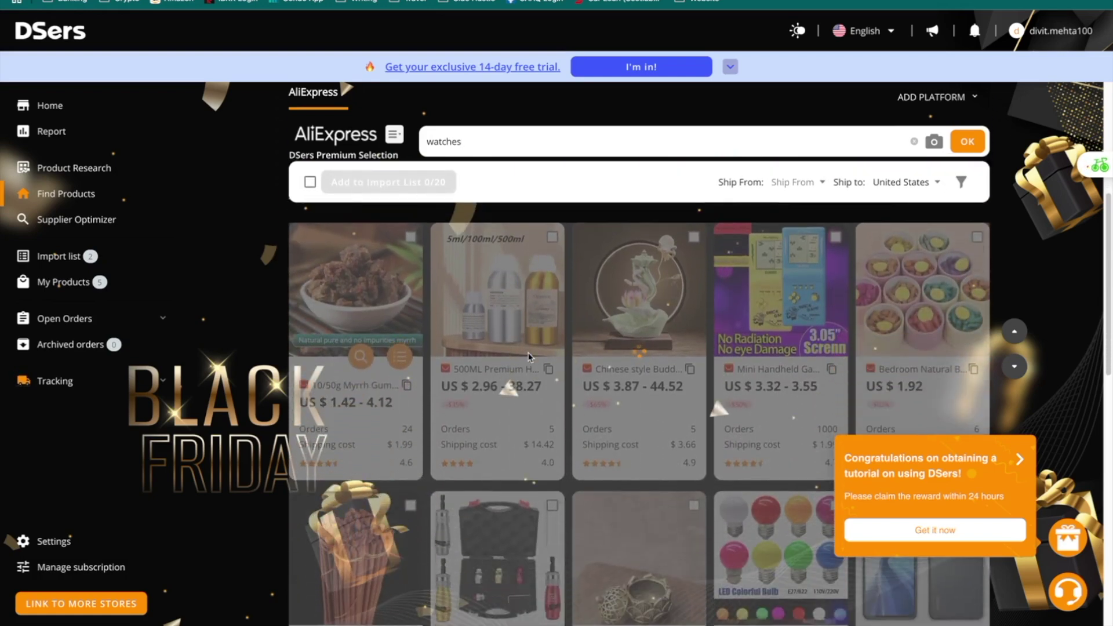
scroll(529, 357, "down", 6)
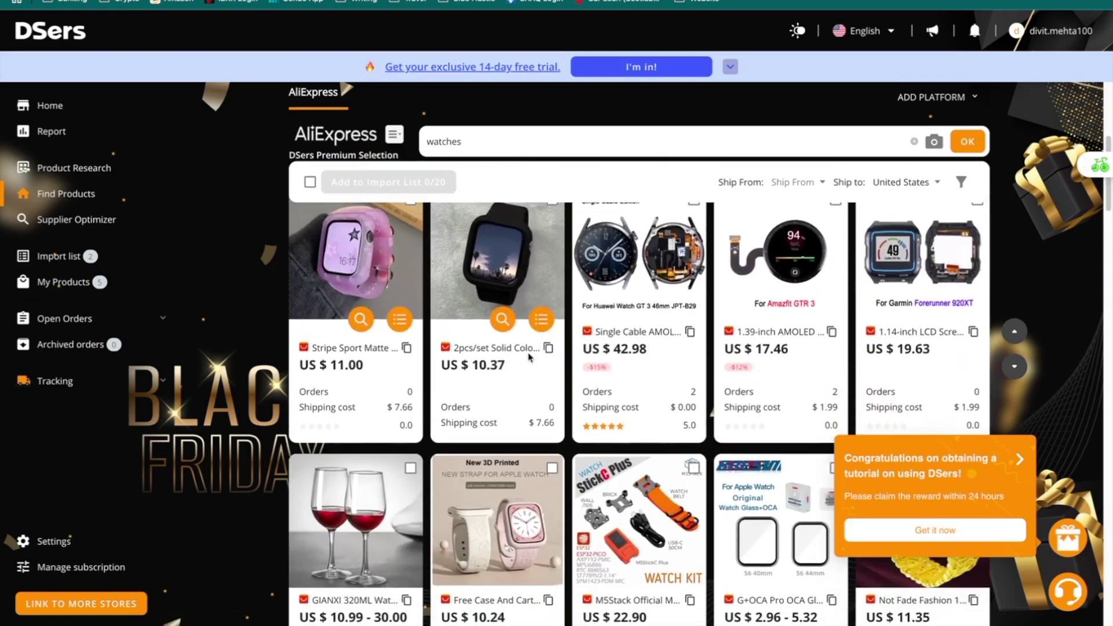
scroll(529, 357, "down", 10)
scroll(530, 357, "down", 3)
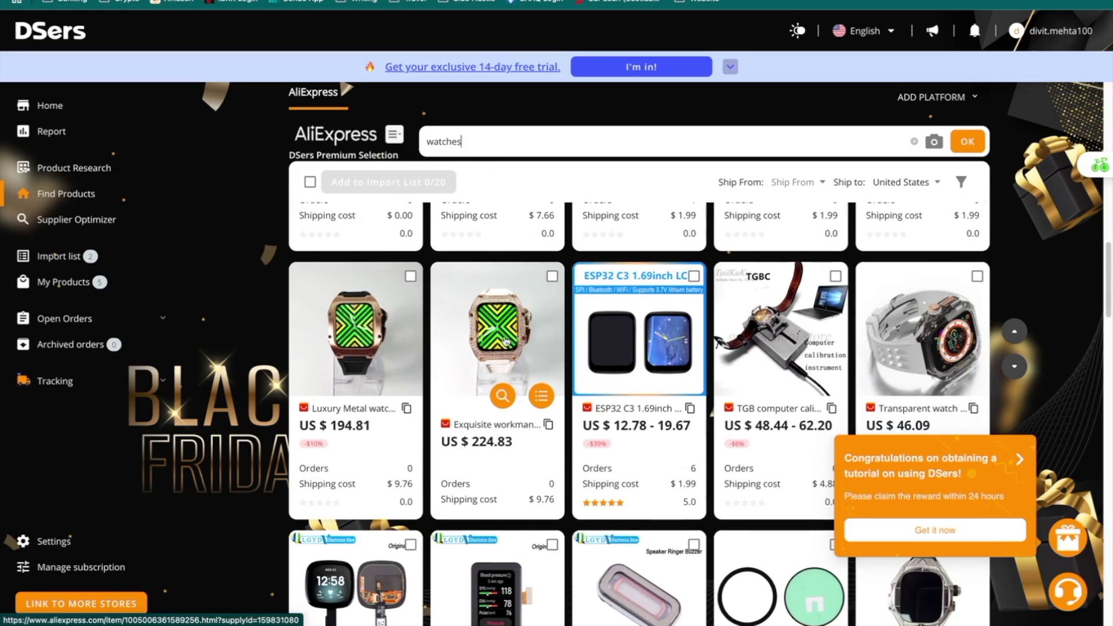
left_click(506, 341)
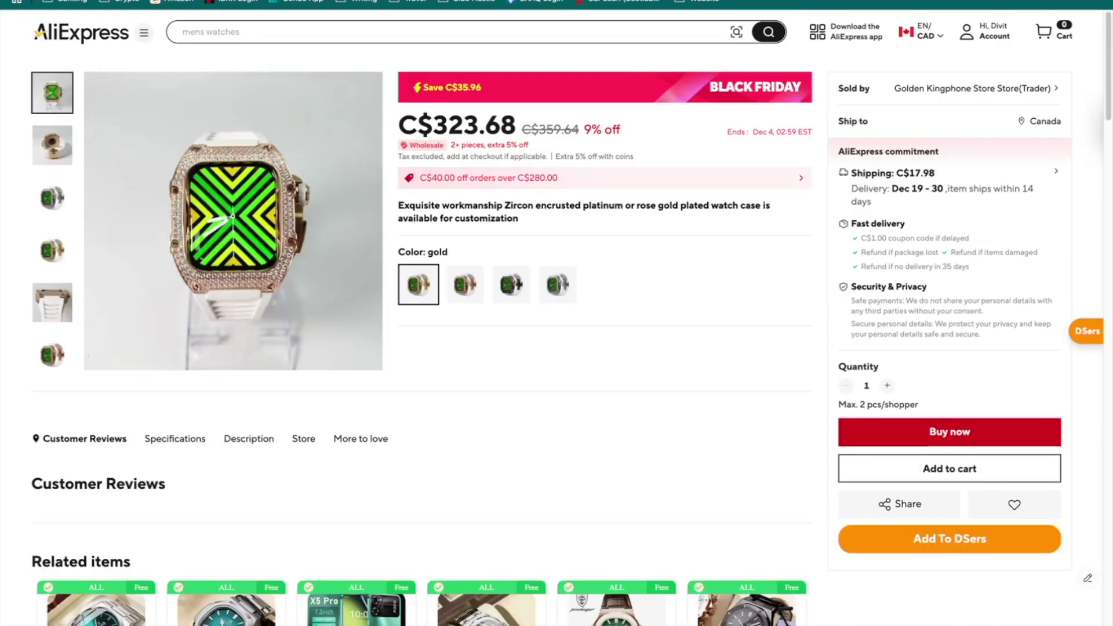
key("ctrl+w")
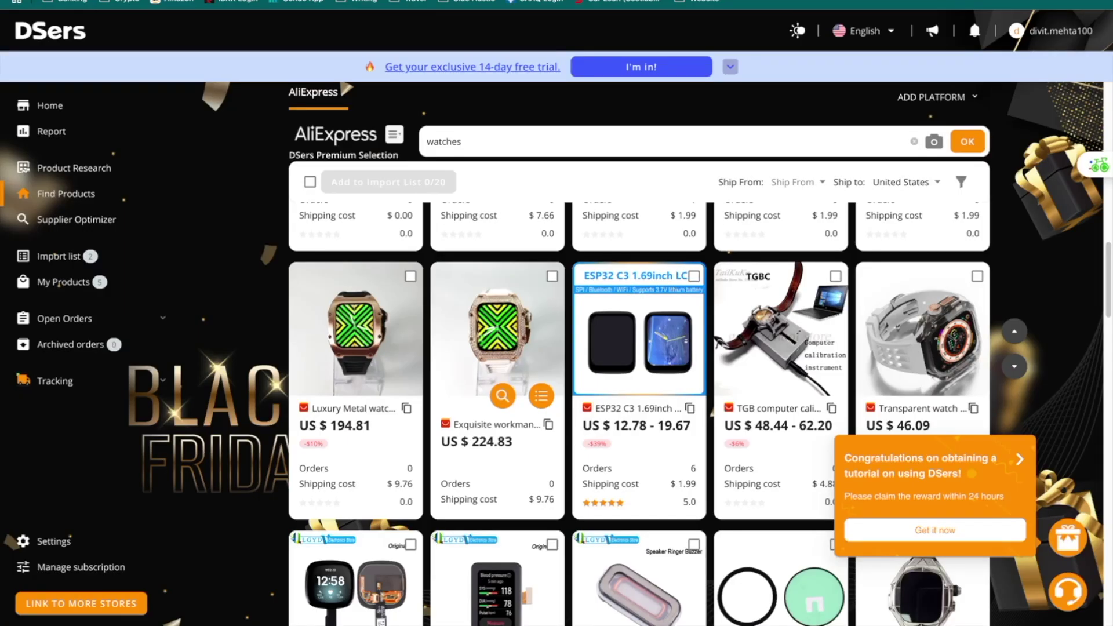
Step: Add the $224.83 rose-gold zircon watch to the import list and view it there
left_click(542, 398)
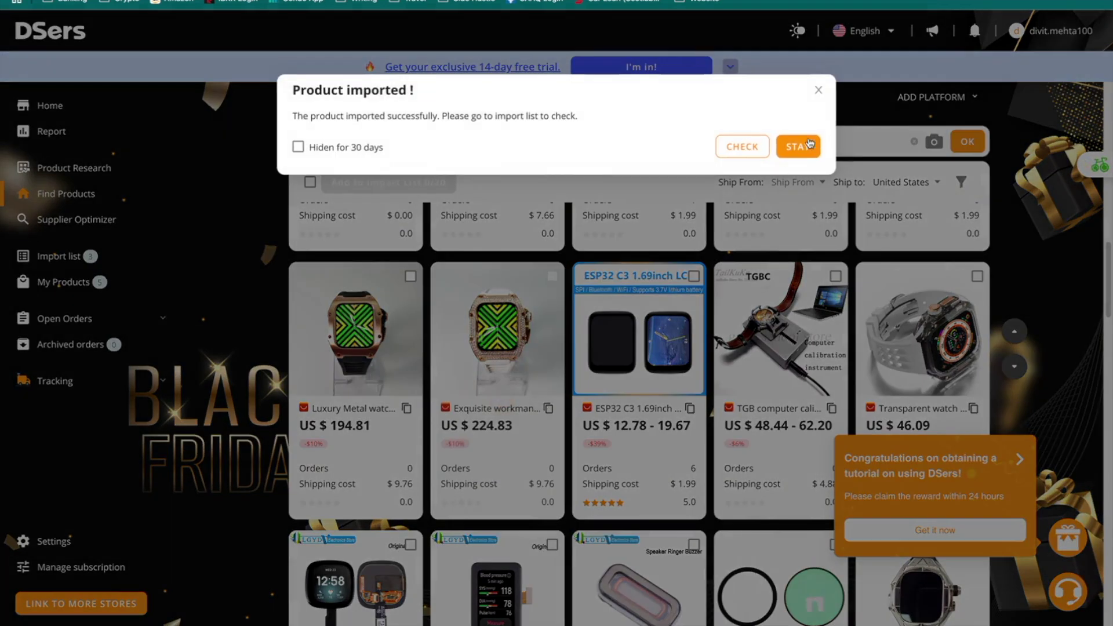
left_click(818, 90)
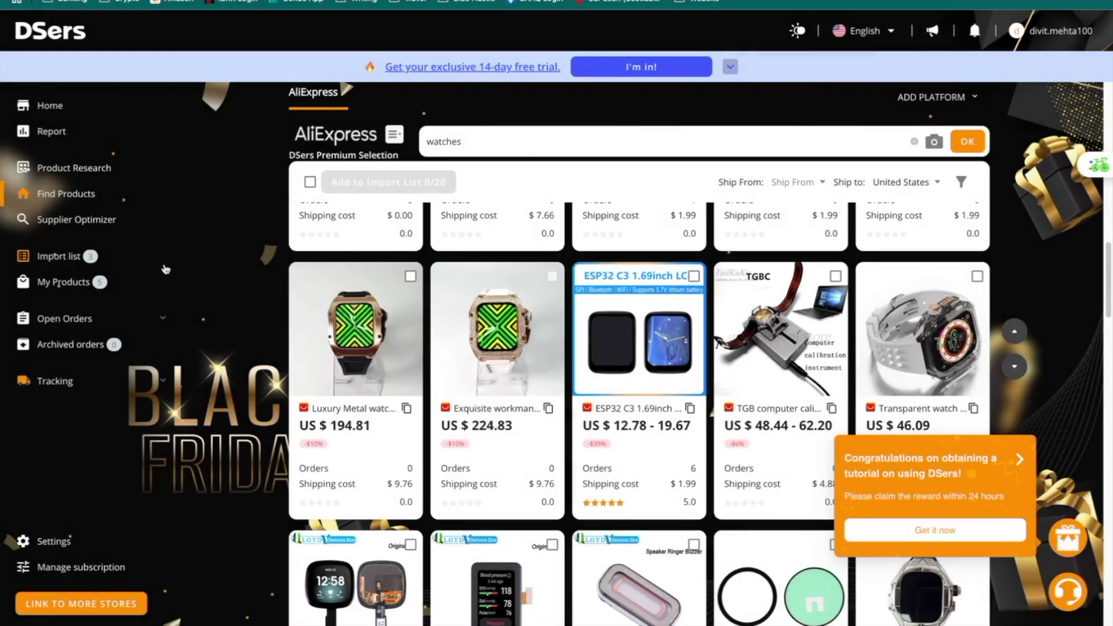
left_click(56, 264)
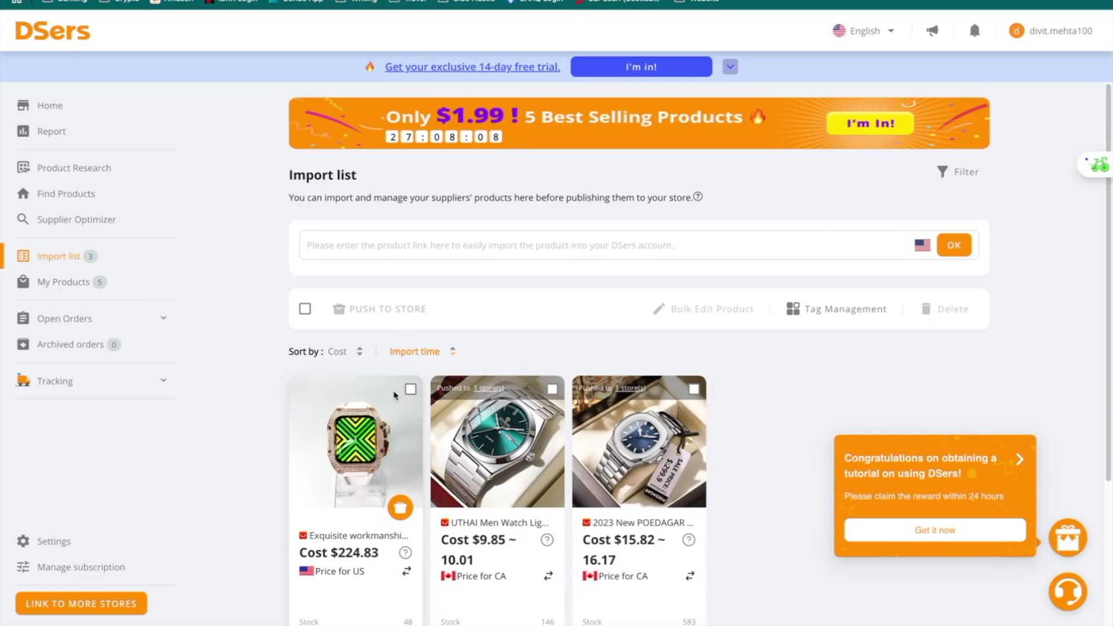
Step: Delete the rose-gold zircon watch from the import list unpushed, then view My Products
left_click(410, 390)
left_click(386, 313)
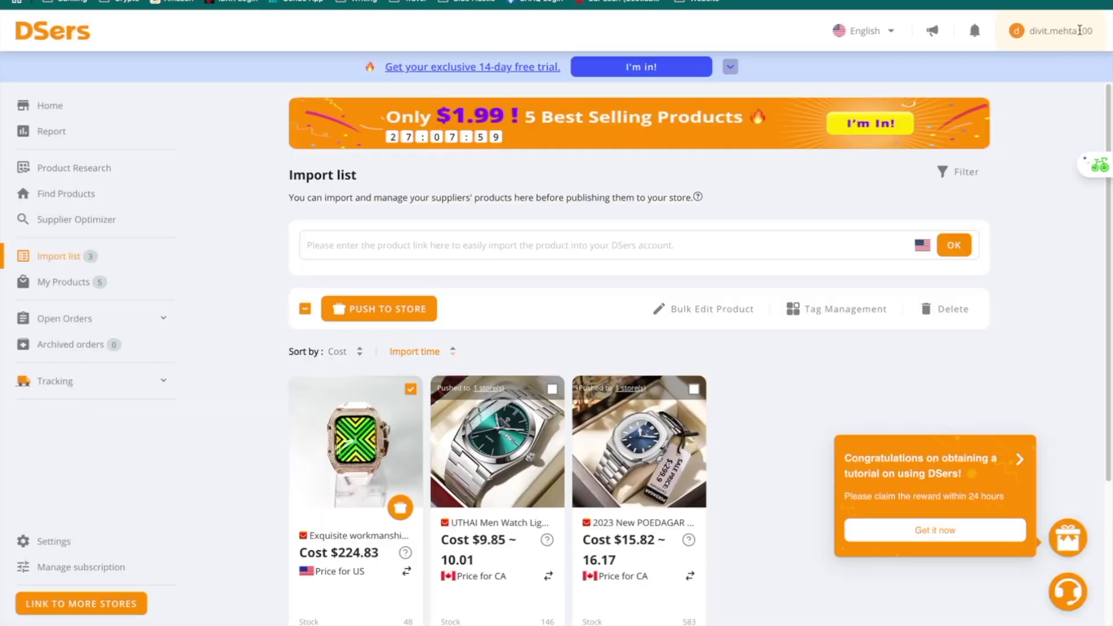
left_click(1080, 29)
left_click(938, 308)
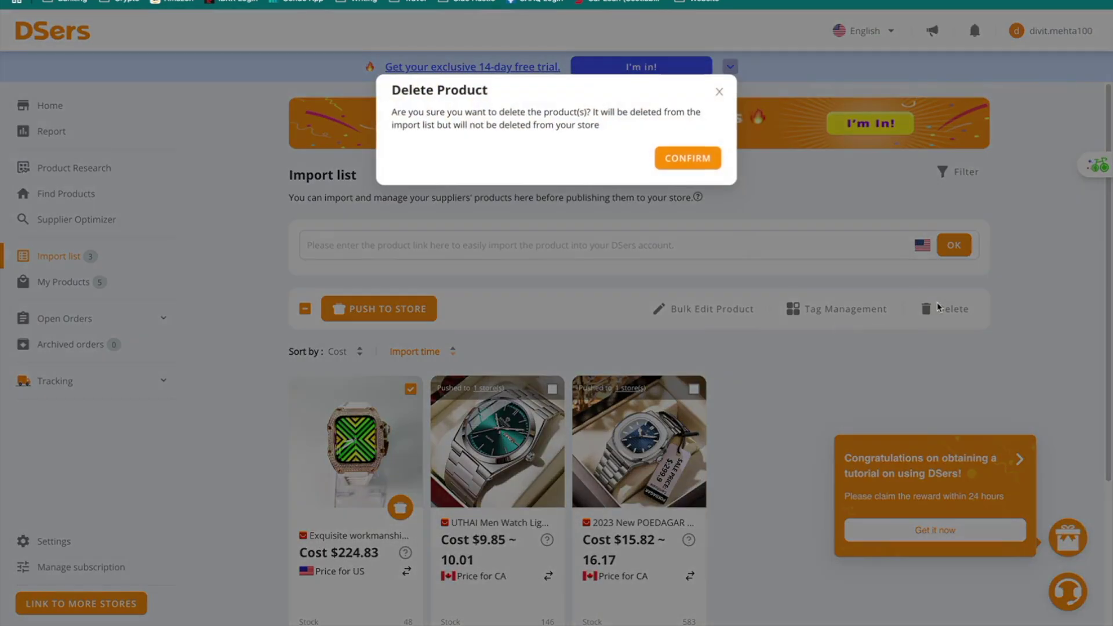
left_click(662, 155)
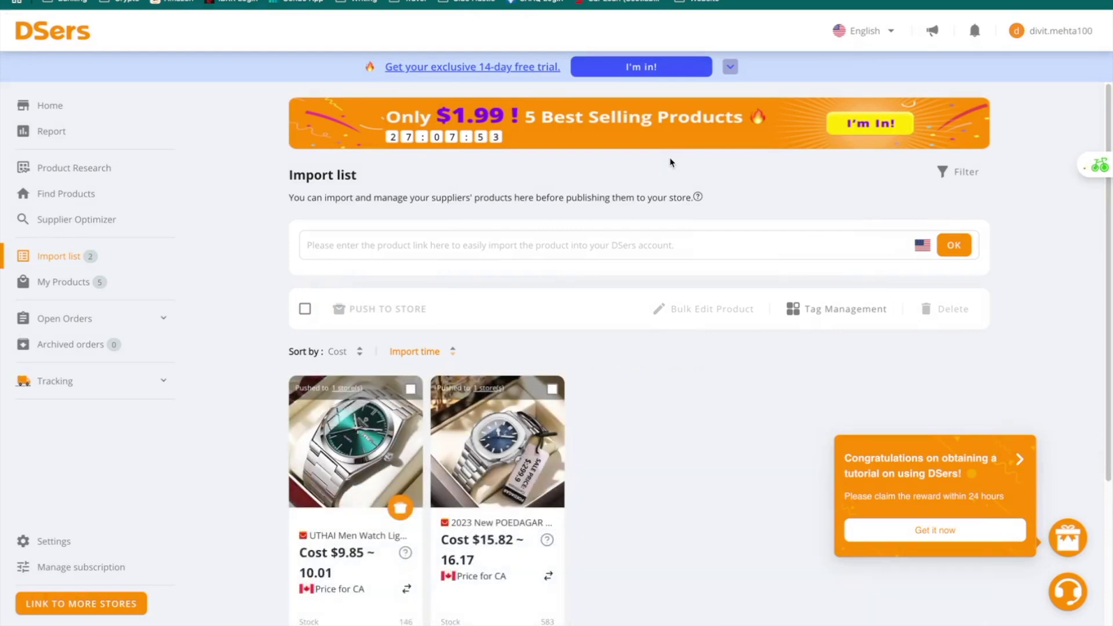
left_click(74, 284)
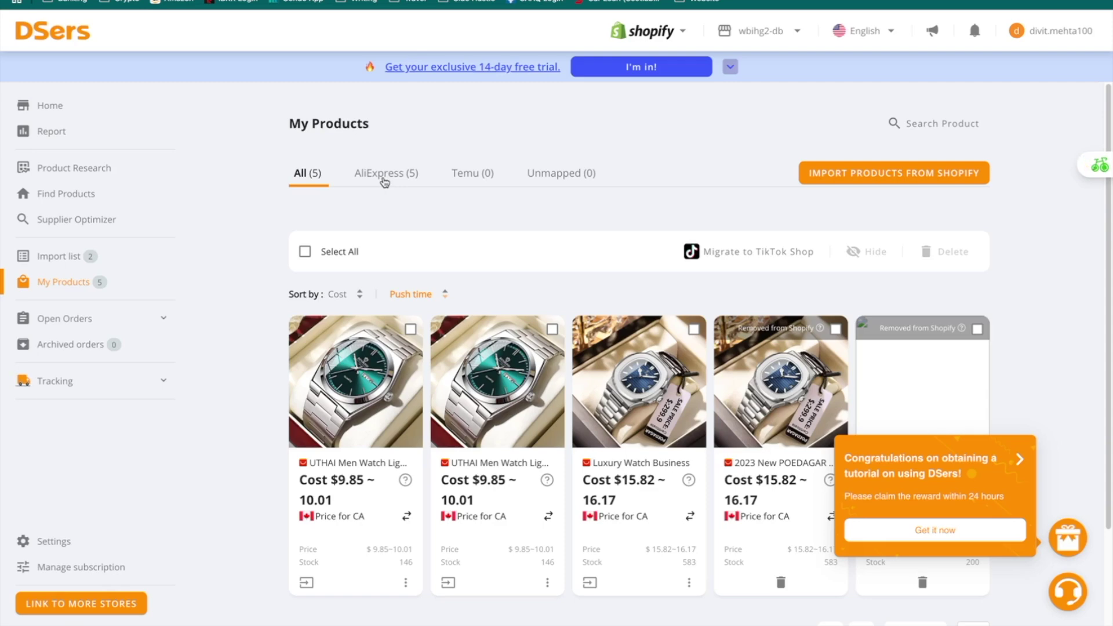
Step: Check the empty AliExpress open orders tab, then view the empty Archived orders list
left_click(85, 318)
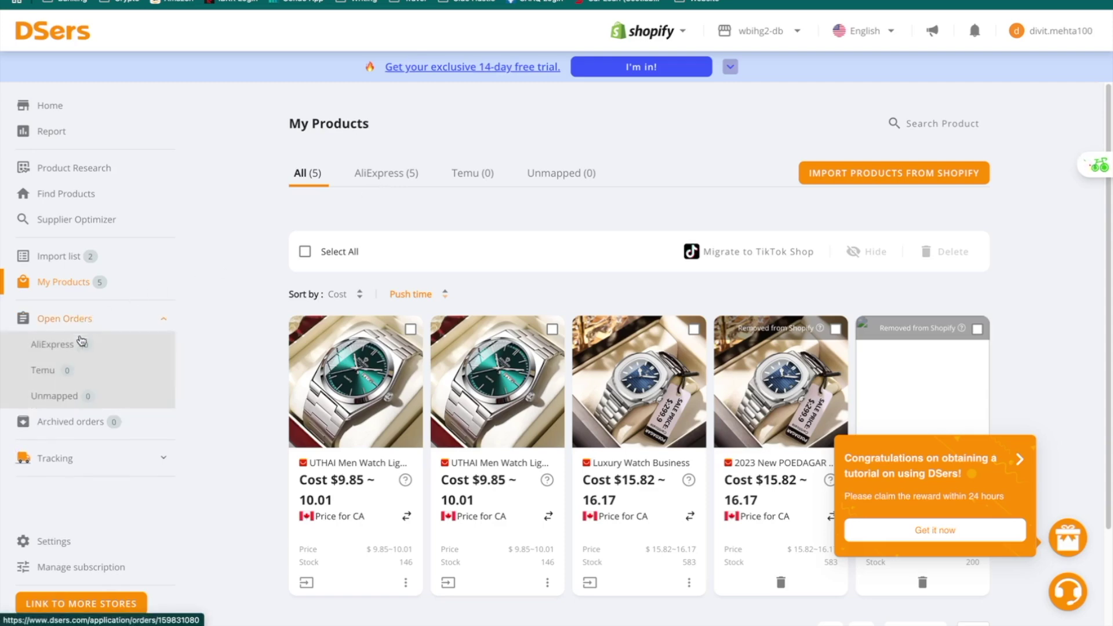
left_click(81, 343)
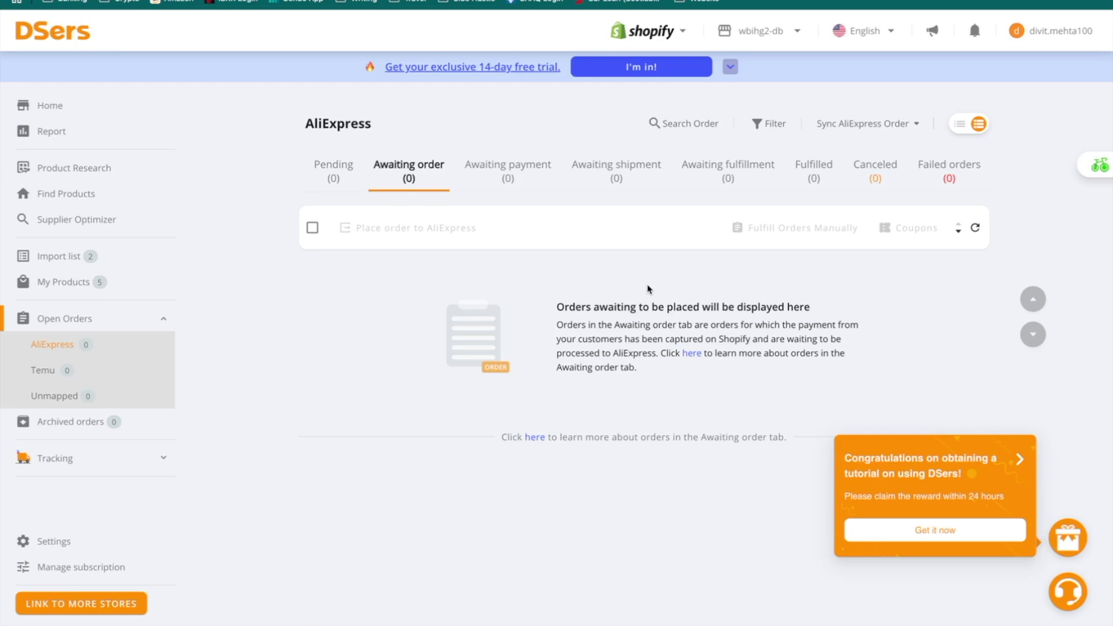
left_click_drag(800, 325, 738, 341)
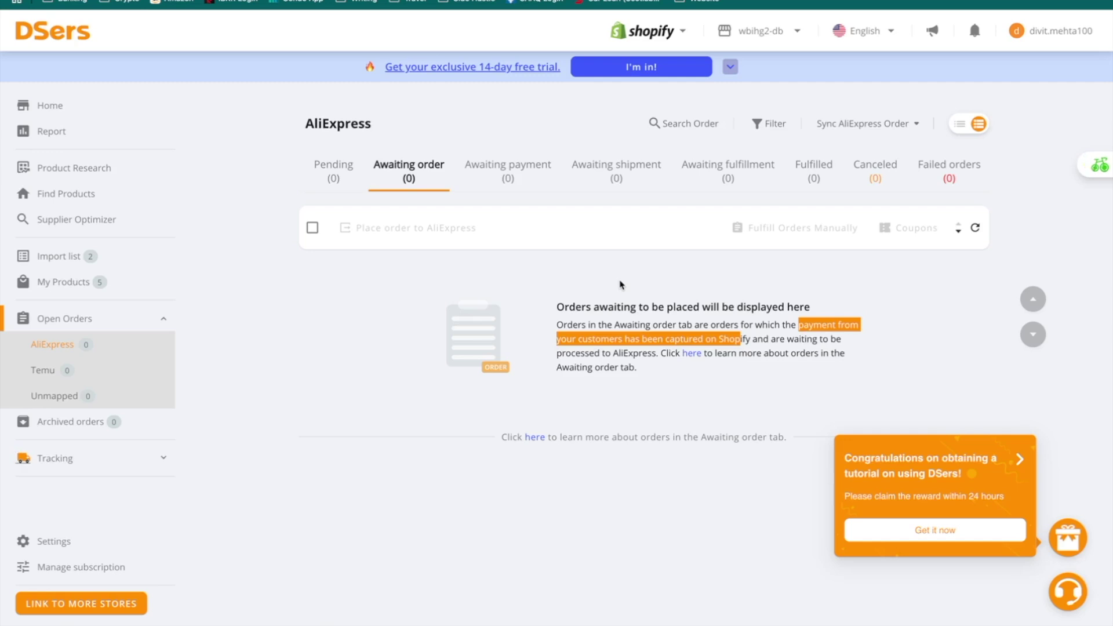
left_click(83, 426)
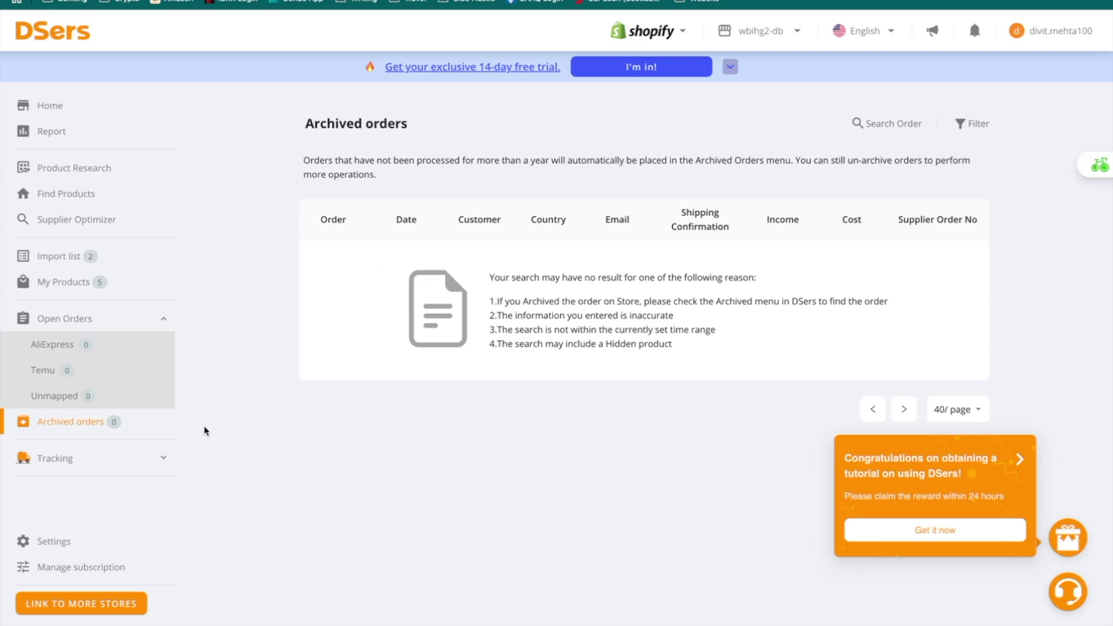
Step: View Tracking status, dismiss the Upgrade plan prompt, view the Sales Report, then switch to Shopify admin
left_click(104, 462)
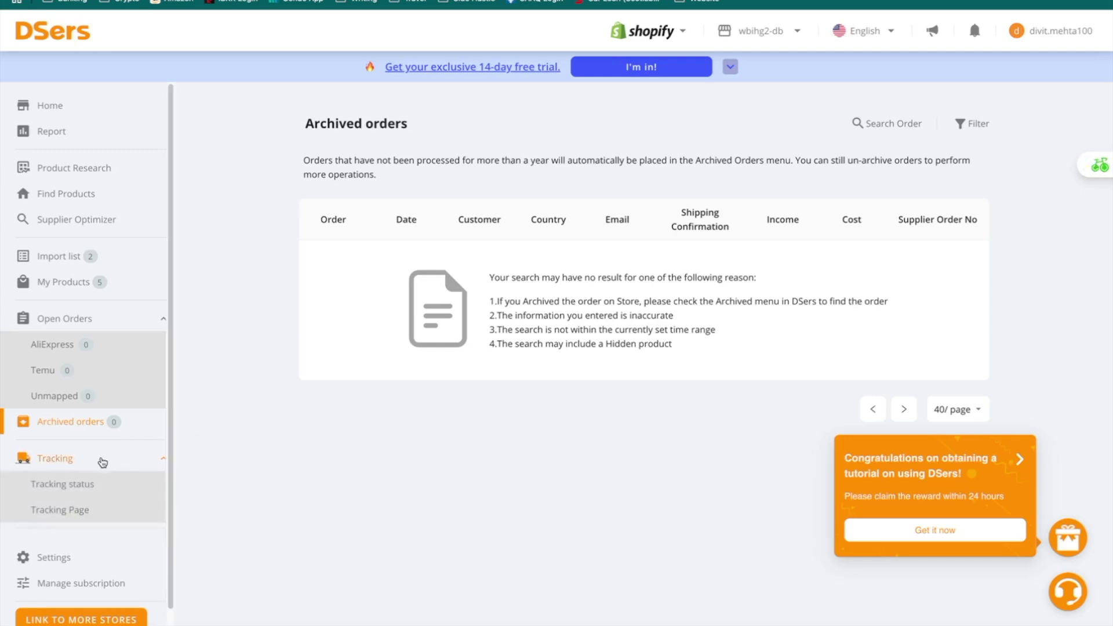
left_click(81, 487)
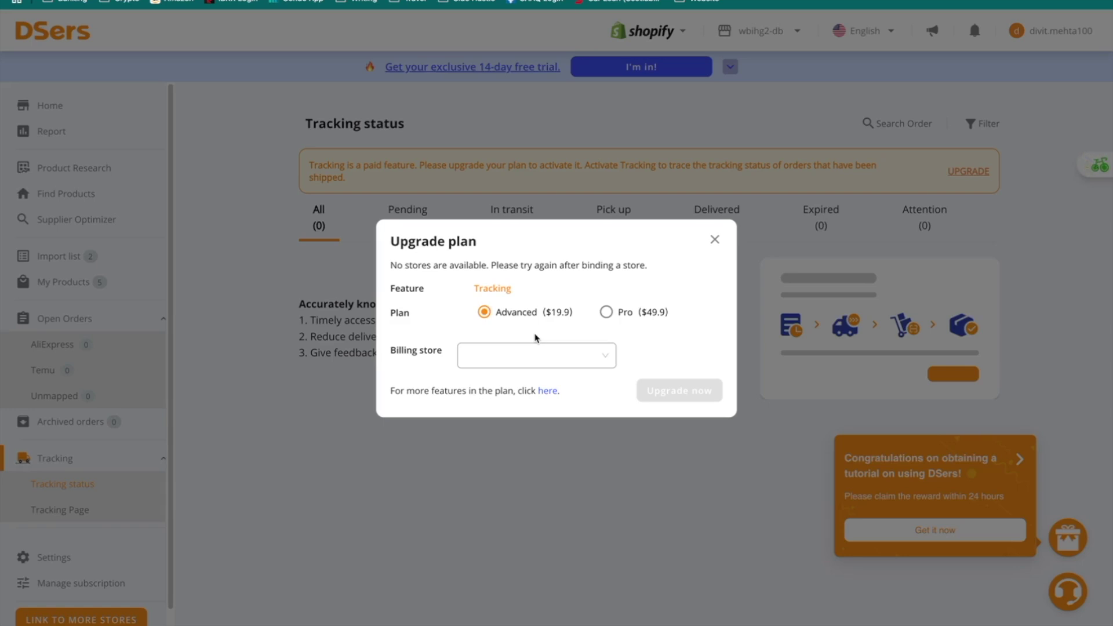
left_click(715, 239)
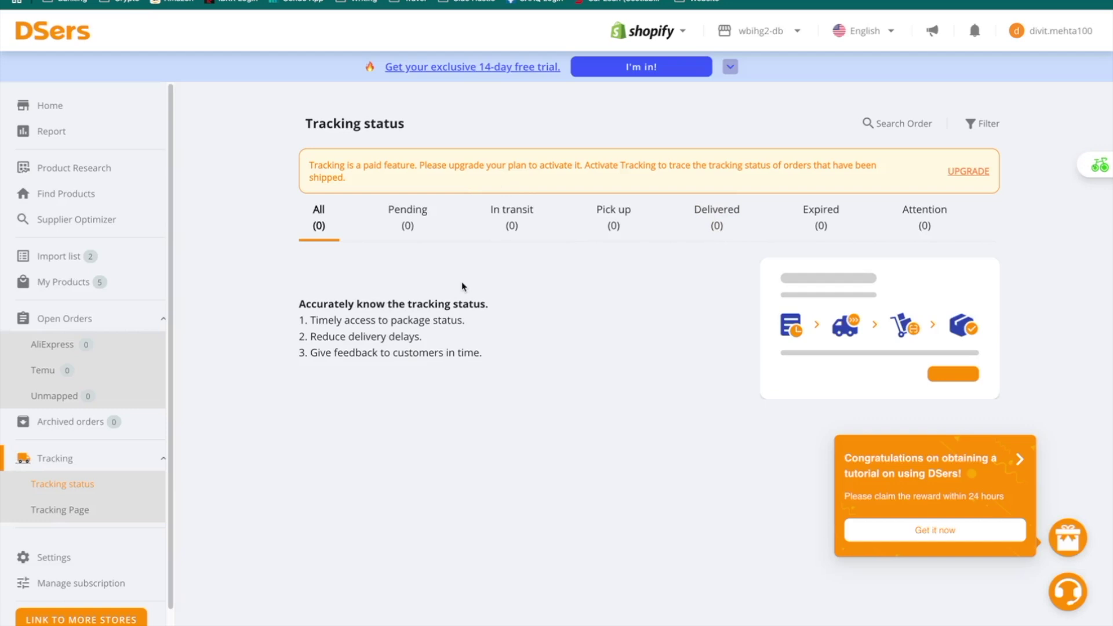
left_click(75, 138)
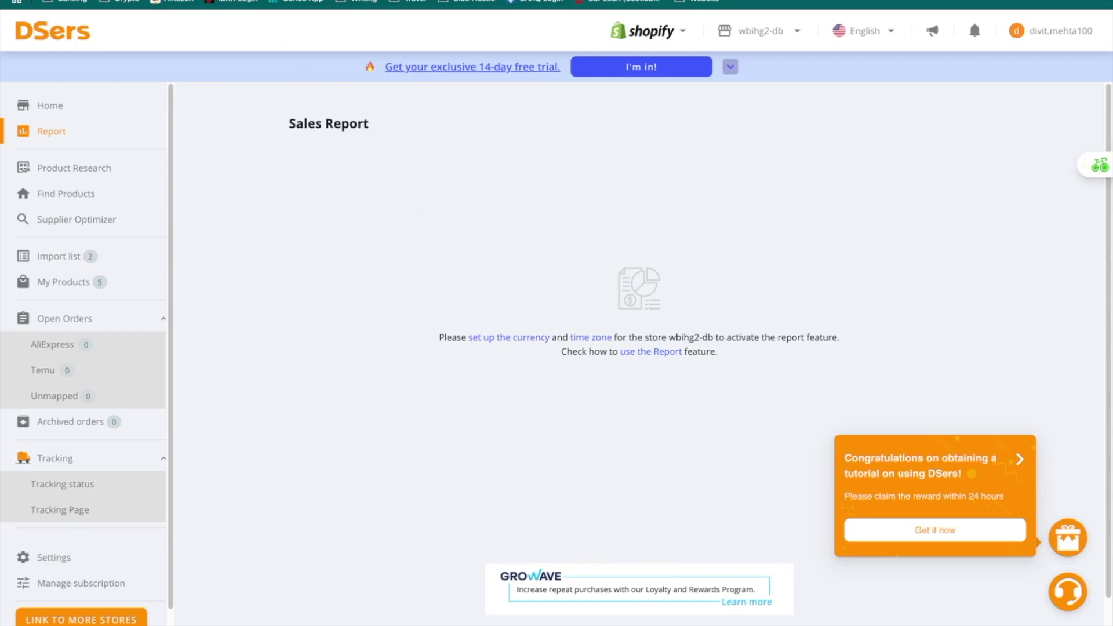
key("ctrl+Tab")
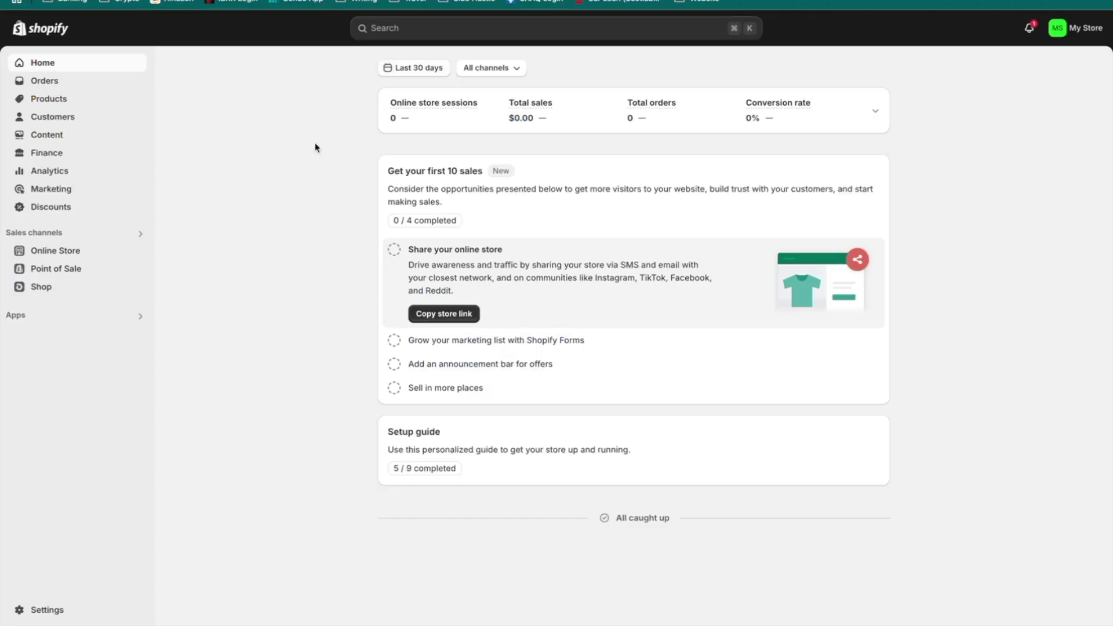
Step: Add Online Store and Shop as sales channels for the second UTHAI watch product
left_click(73, 105)
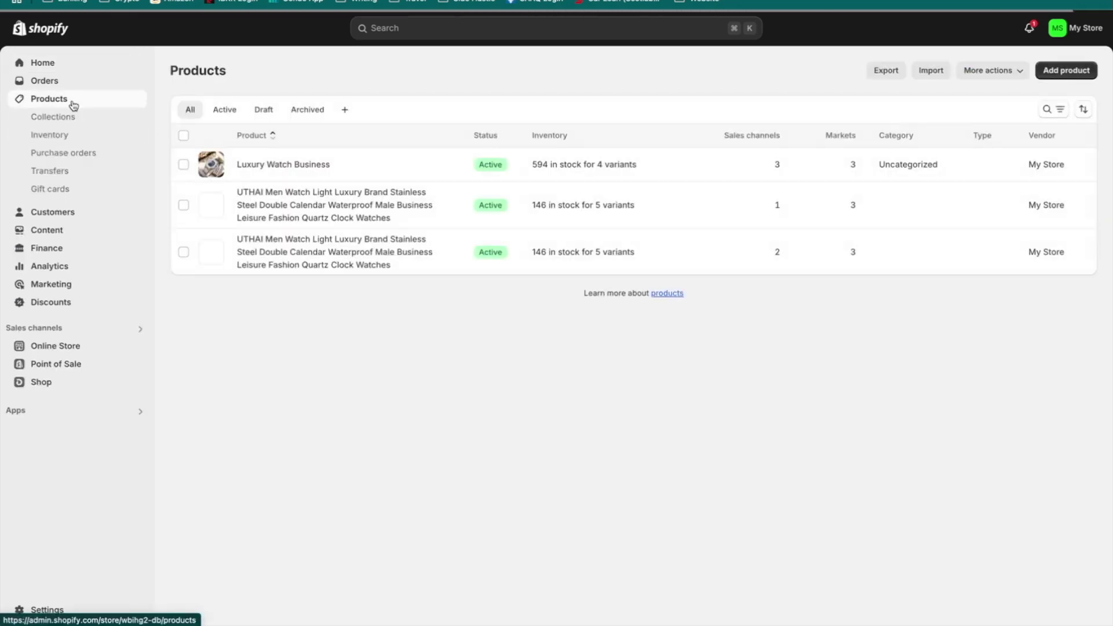
left_click(318, 213)
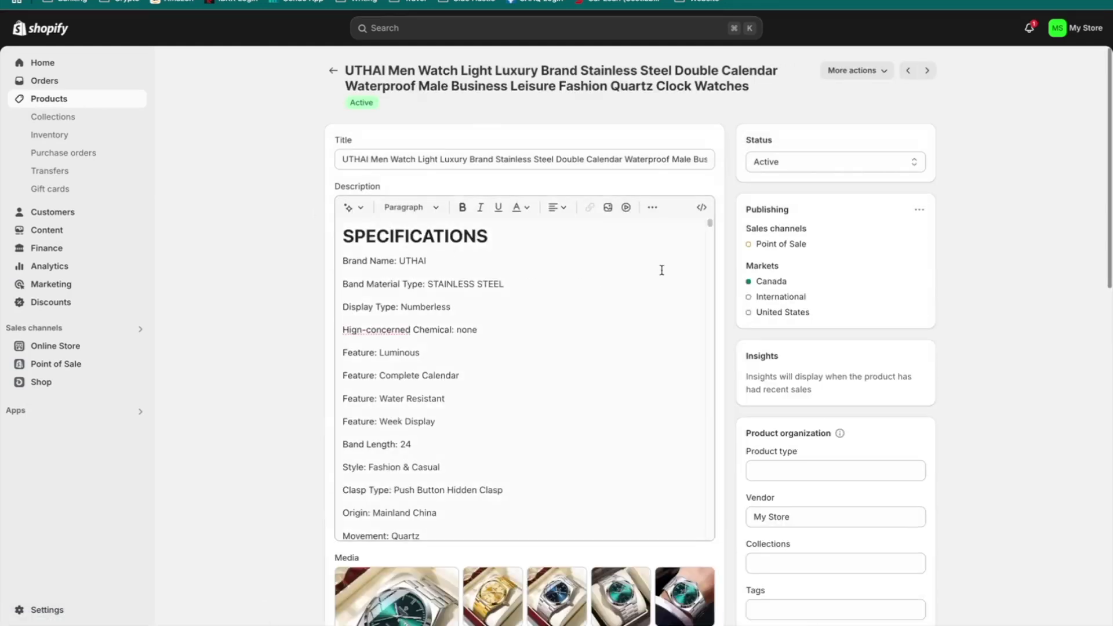
left_click(918, 217)
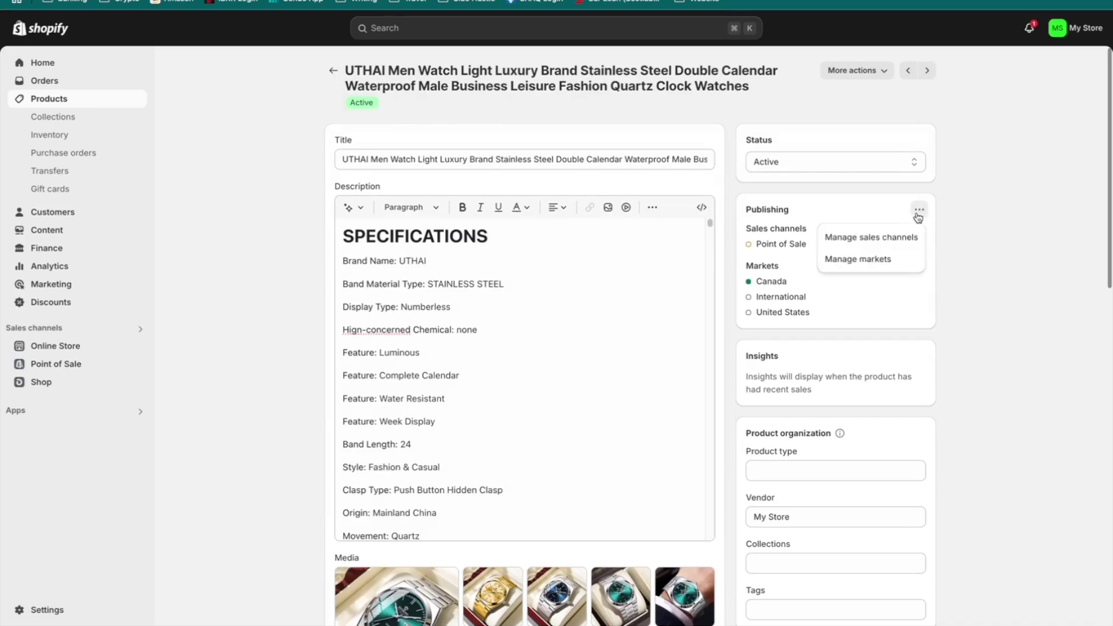
left_click(882, 238)
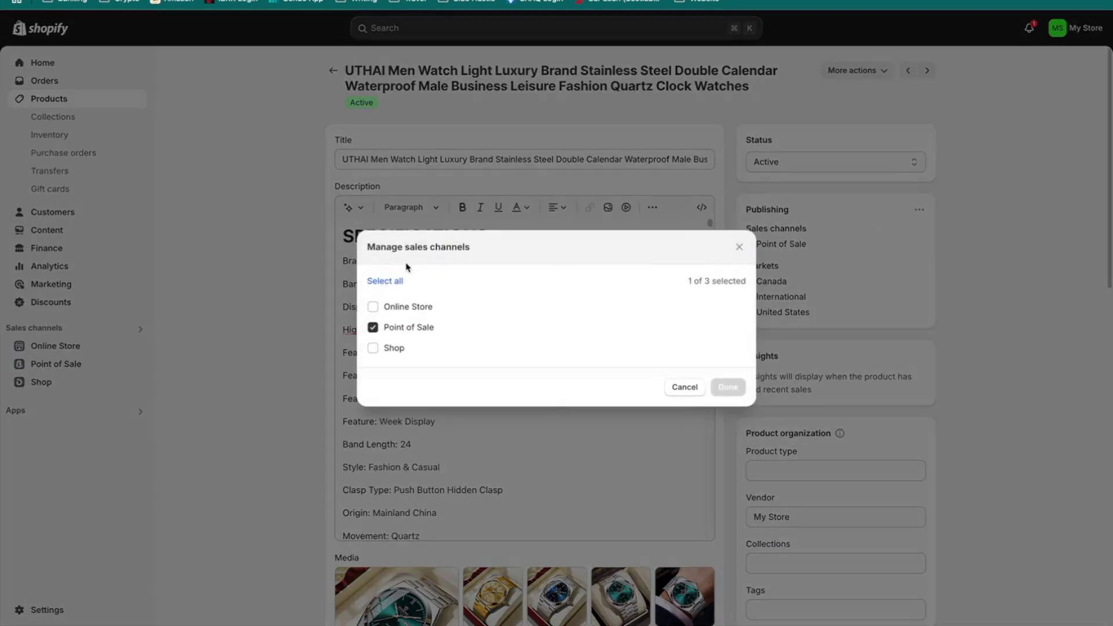
left_click(373, 308)
left_click(374, 350)
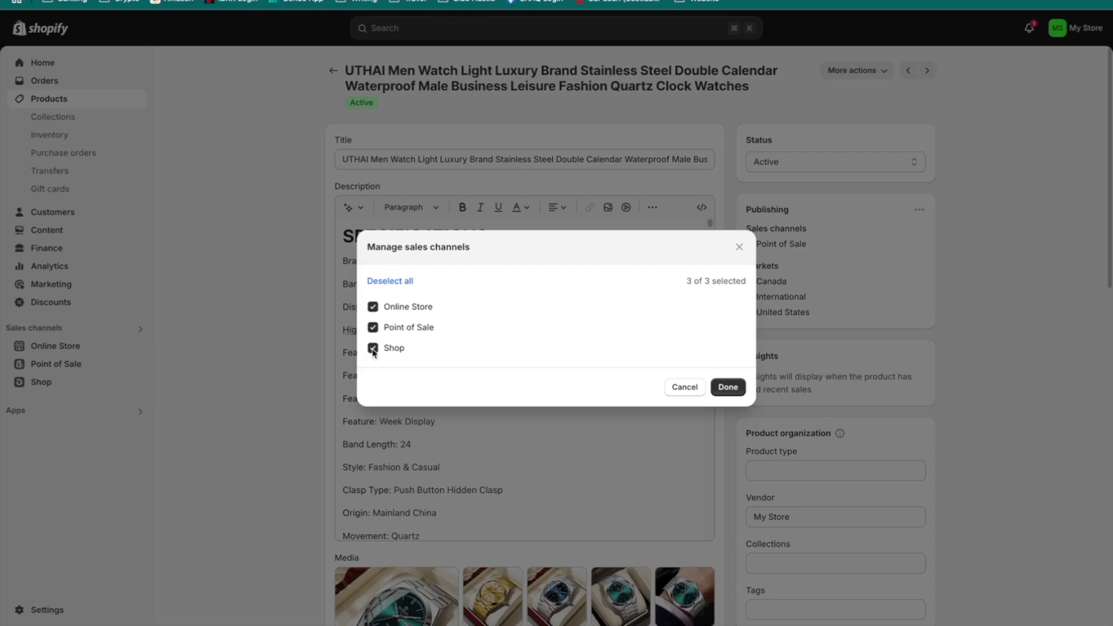
left_click(728, 388)
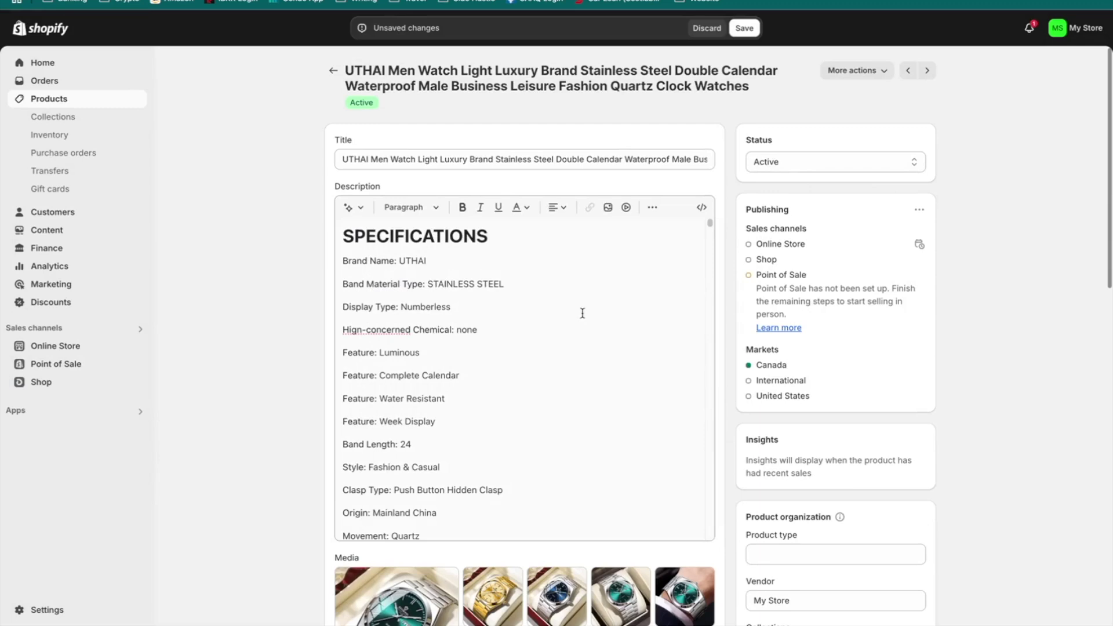
Step: Scroll through the watch product's description to read it
scroll(440, 368, "down", 7)
scroll(441, 367, "down", 10)
left_click(441, 367)
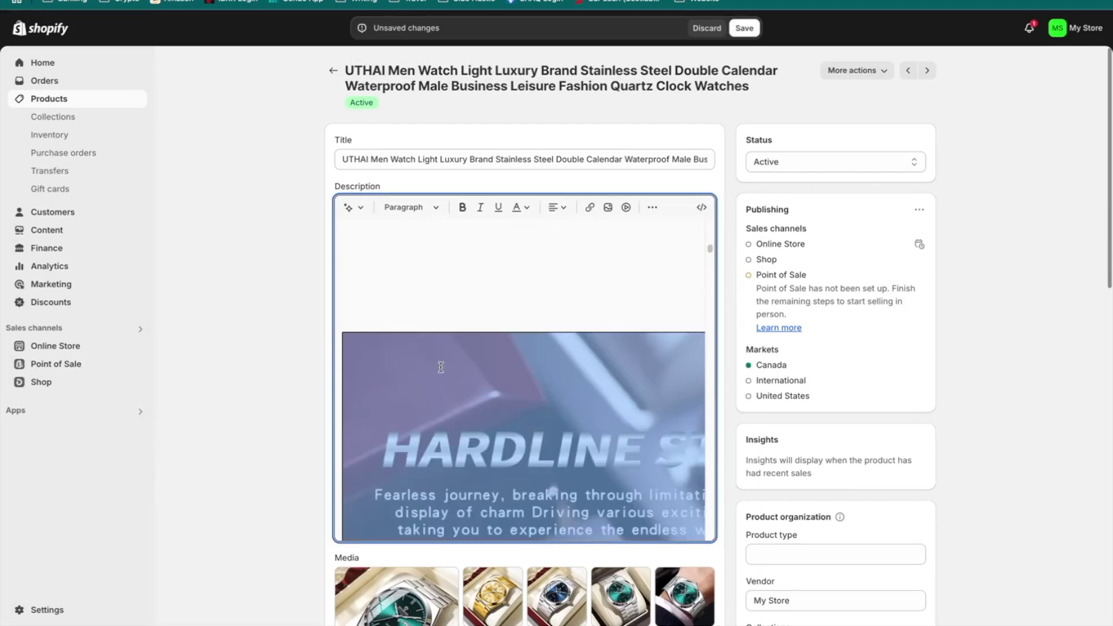
scroll(704, 531, "down", 10)
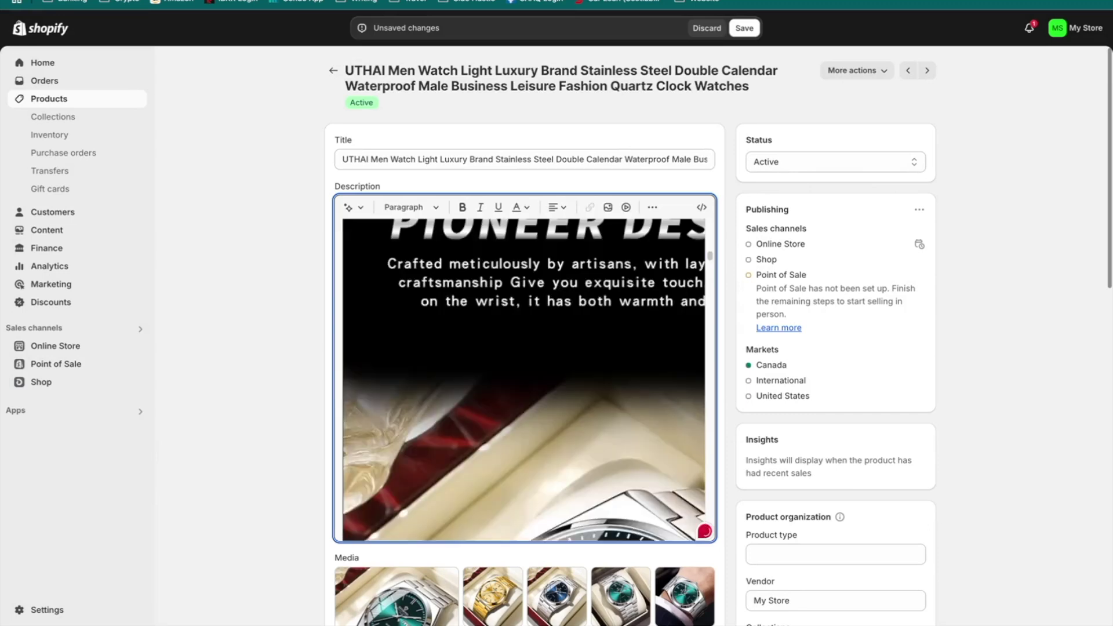
scroll(525, 377, "up", 10)
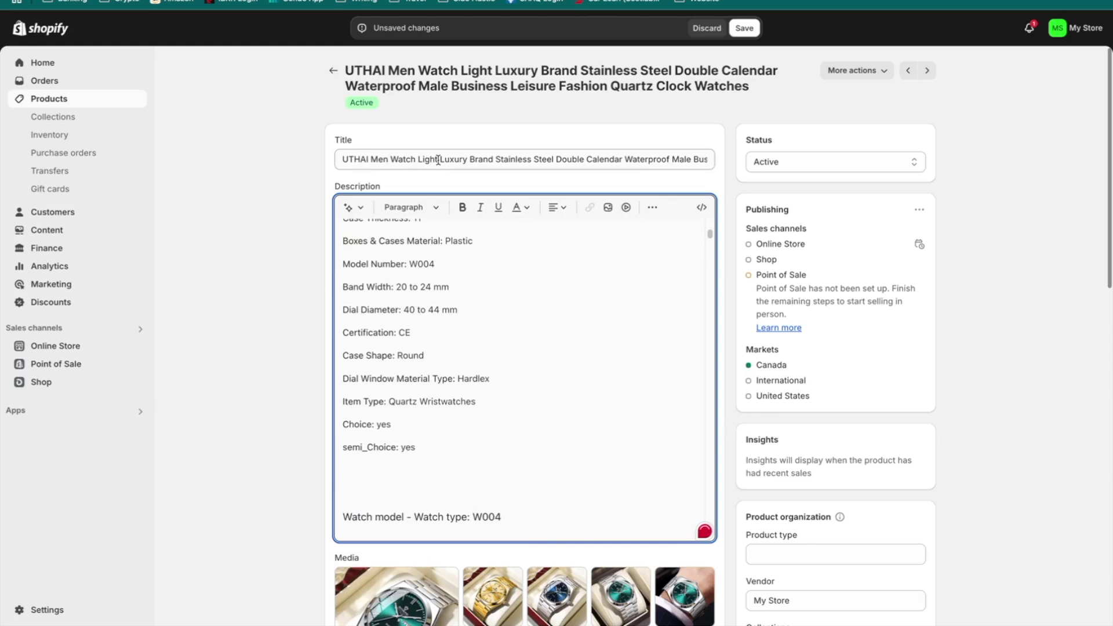
Step: Shorten the title to 'Luxury Brand Stainless Steel Double watch' by cutting the leading and trailing words
left_click_drag(439, 160, 333, 160)
key("BackSpace")
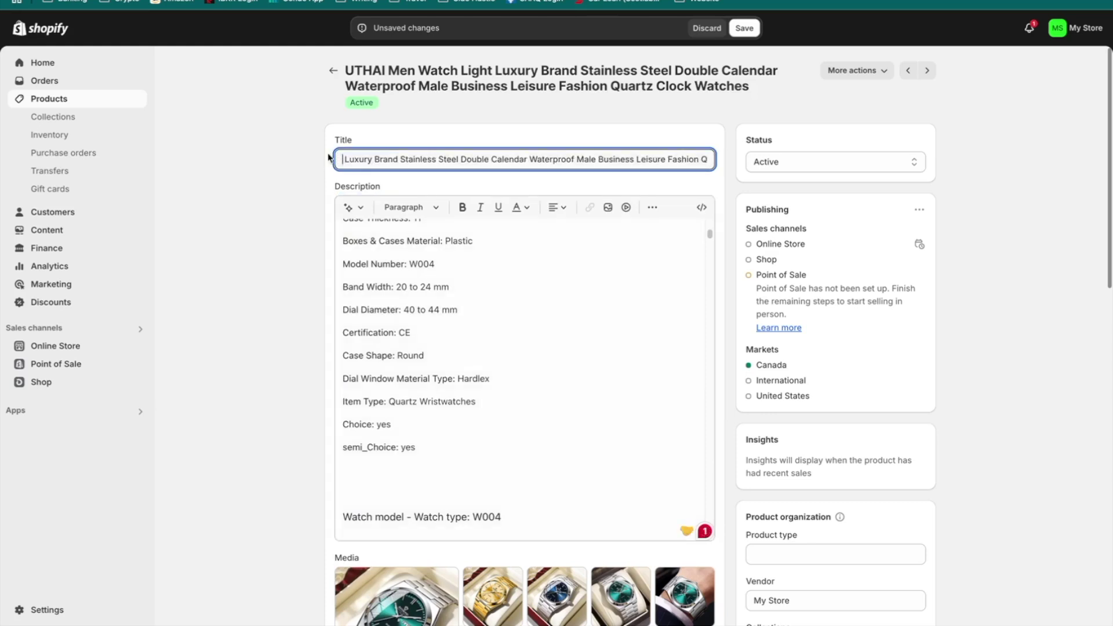
left_click_drag(490, 160, 845, 176)
key("BackSpace")
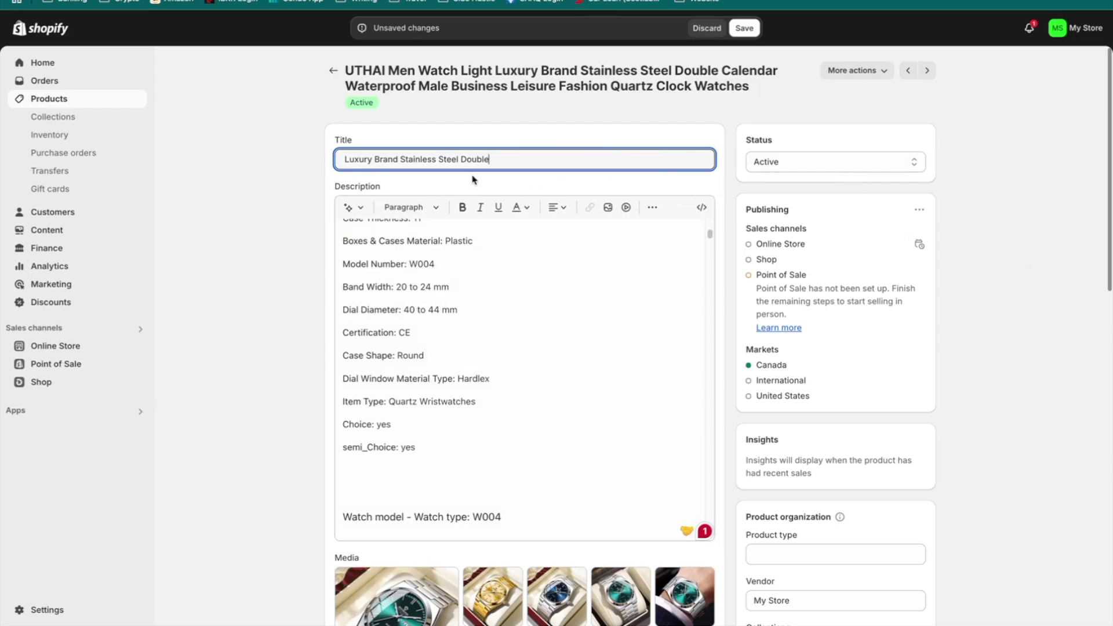
type("watch")
scroll(522, 377, "down", 8)
scroll(311, 349, "down", 10)
scroll(311, 349, "up", 3)
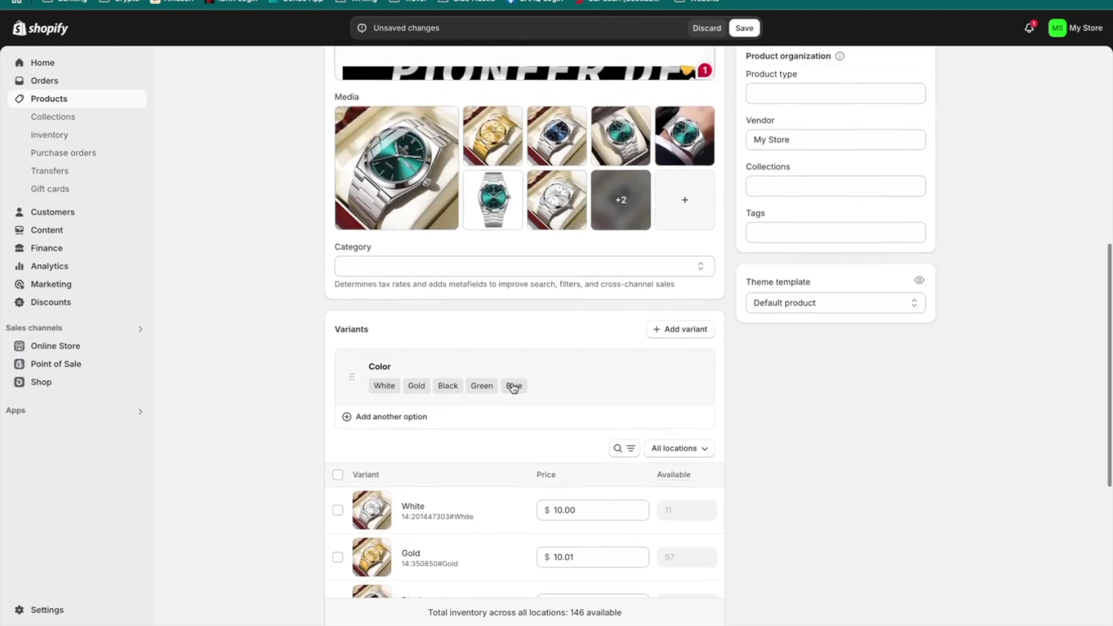
Step: Set the White variant's price to 1000 and save the product
scroll(273, 435, "down", 3)
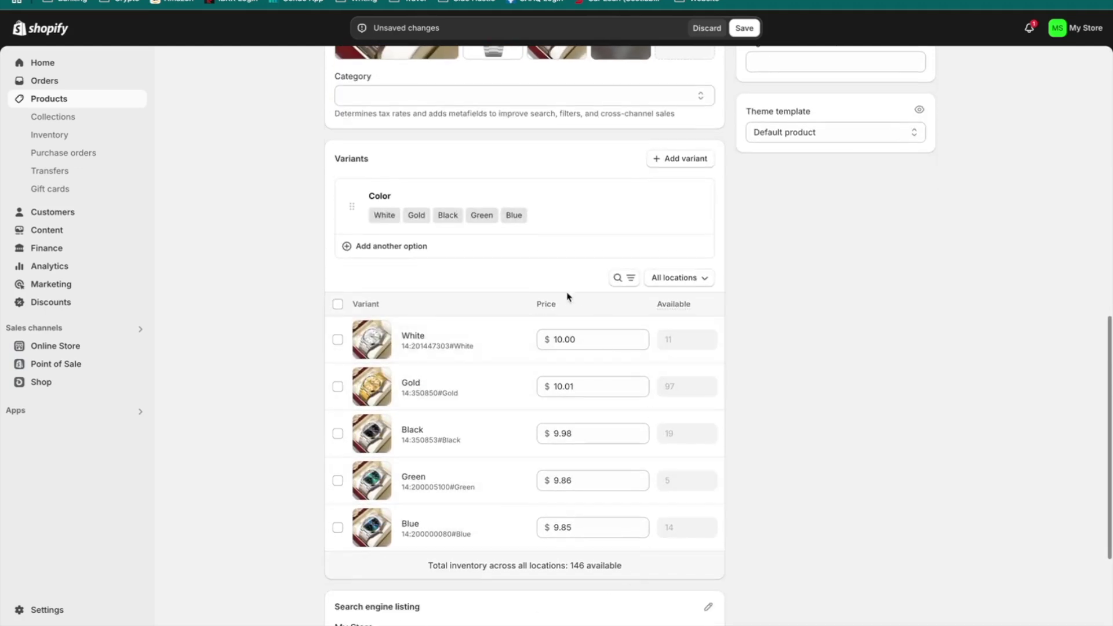
double_click(558, 342)
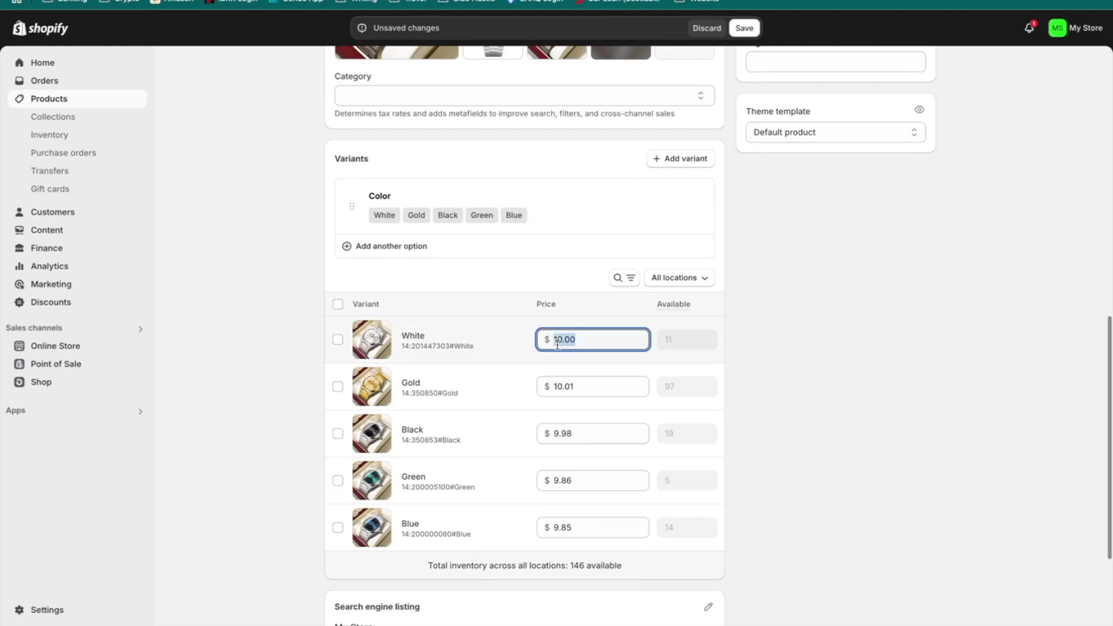
type("1000")
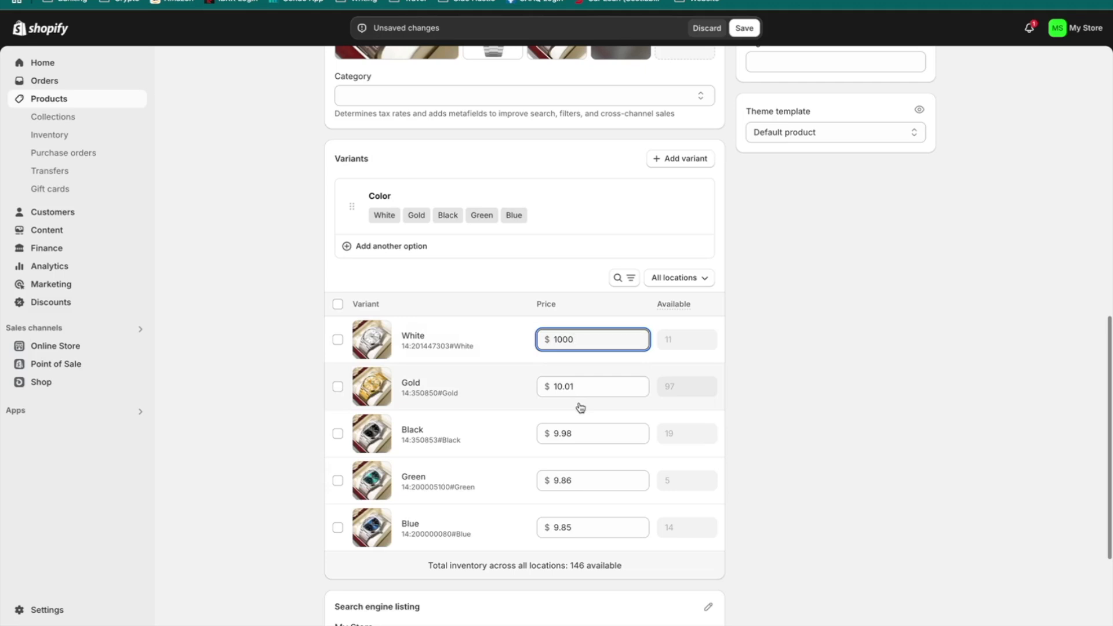
scroll(845, 388, "down", 3)
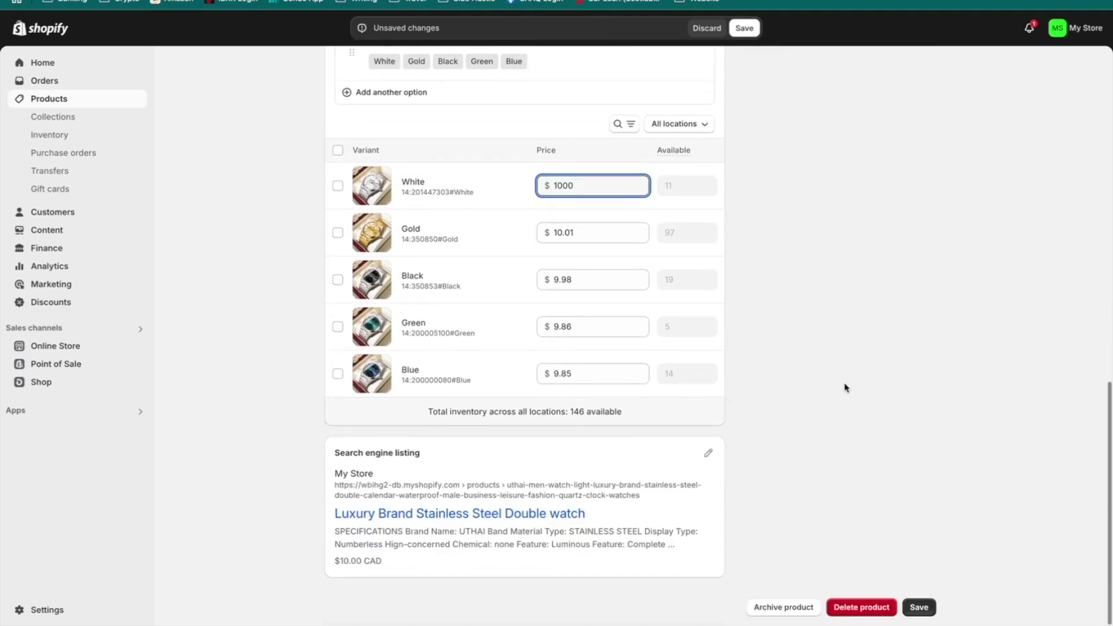
left_click(919, 607)
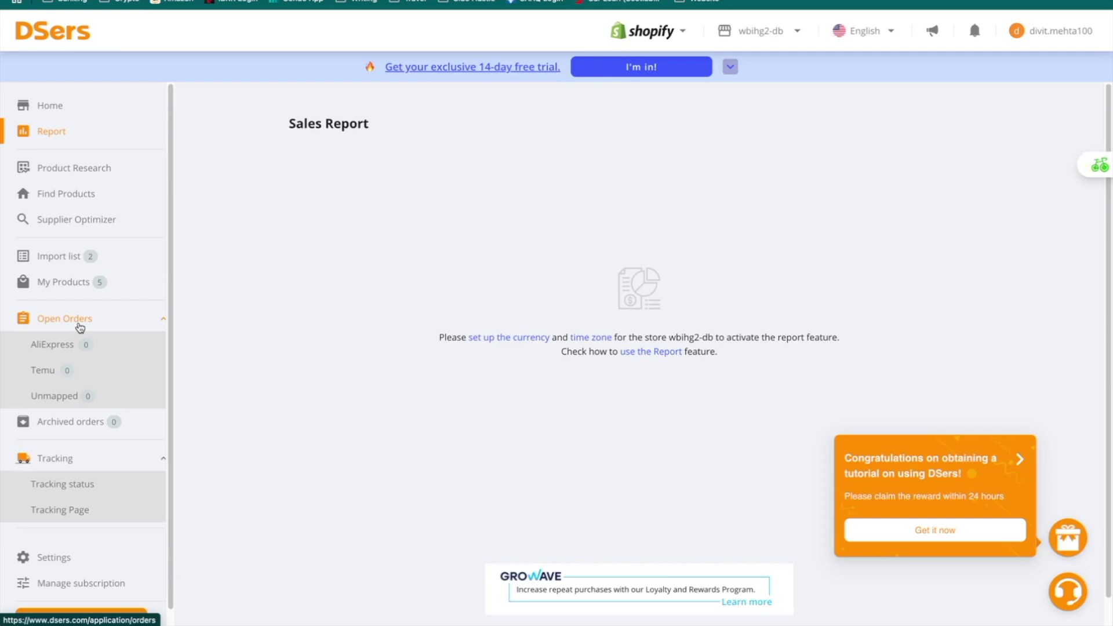
Step: Open the AliExpress open orders list under Open Orders
left_click(80, 328)
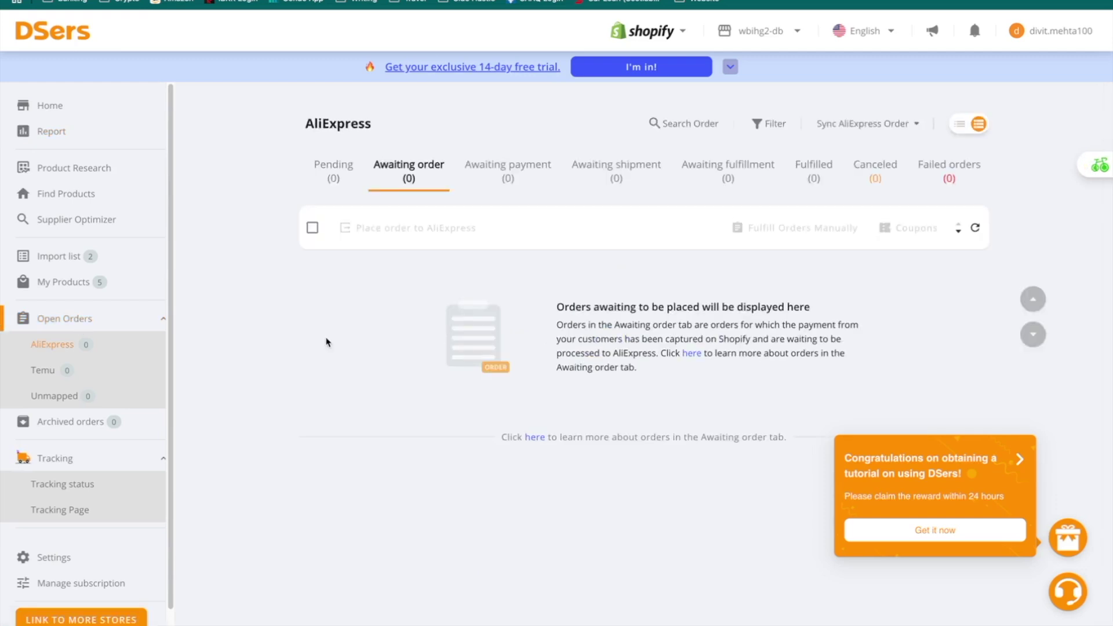